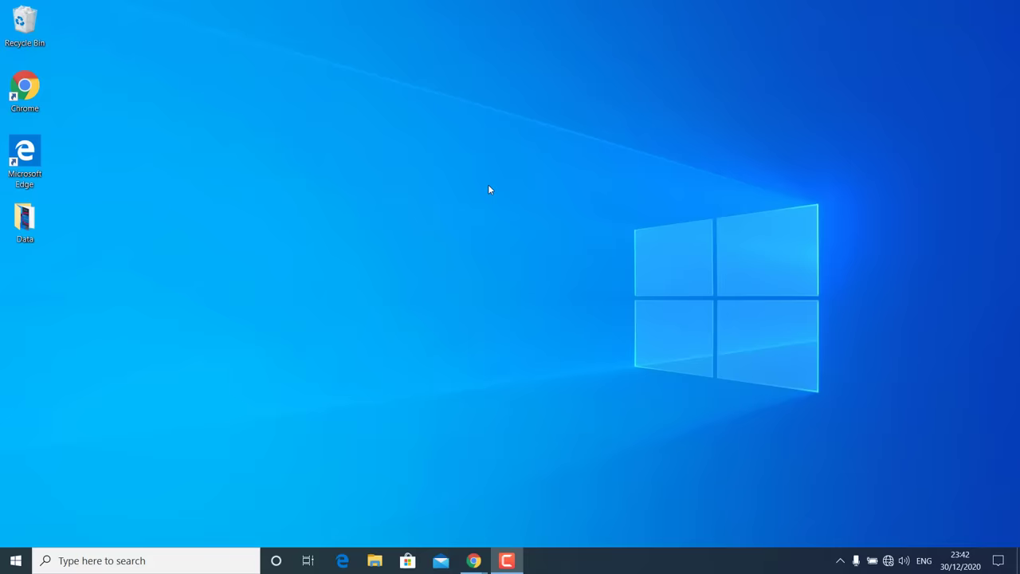
Check the network flyout, Network & Internet status, and nearby network list in Settings, then close Settings.
left_click(889, 561)
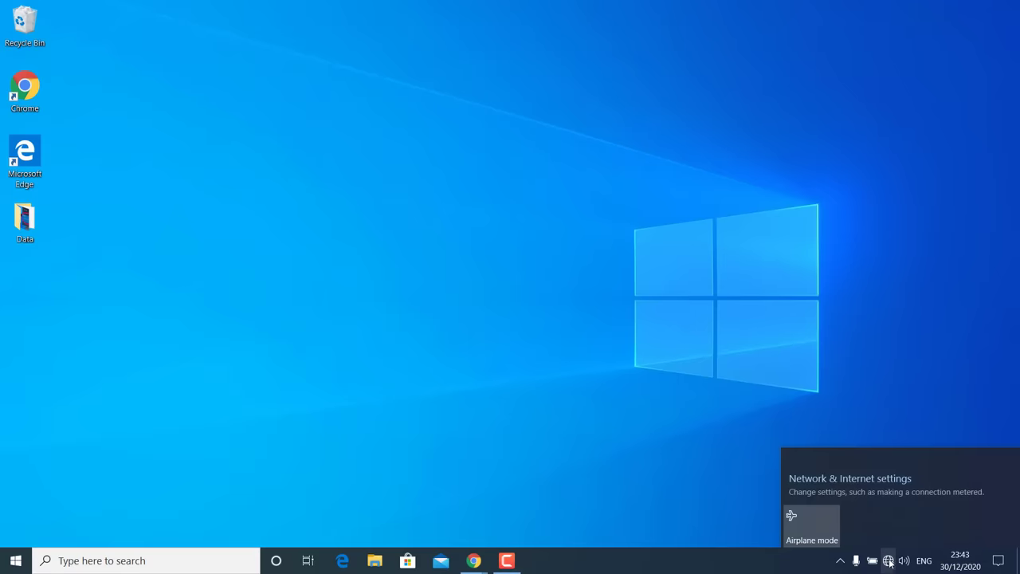
left_click(691, 410)
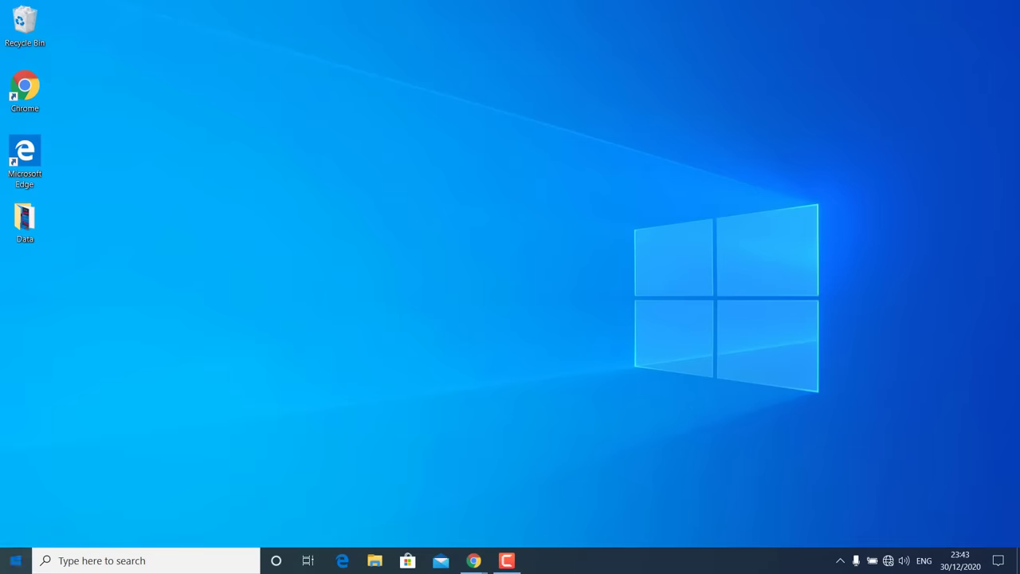
left_click(15, 561)
left_click(20, 497)
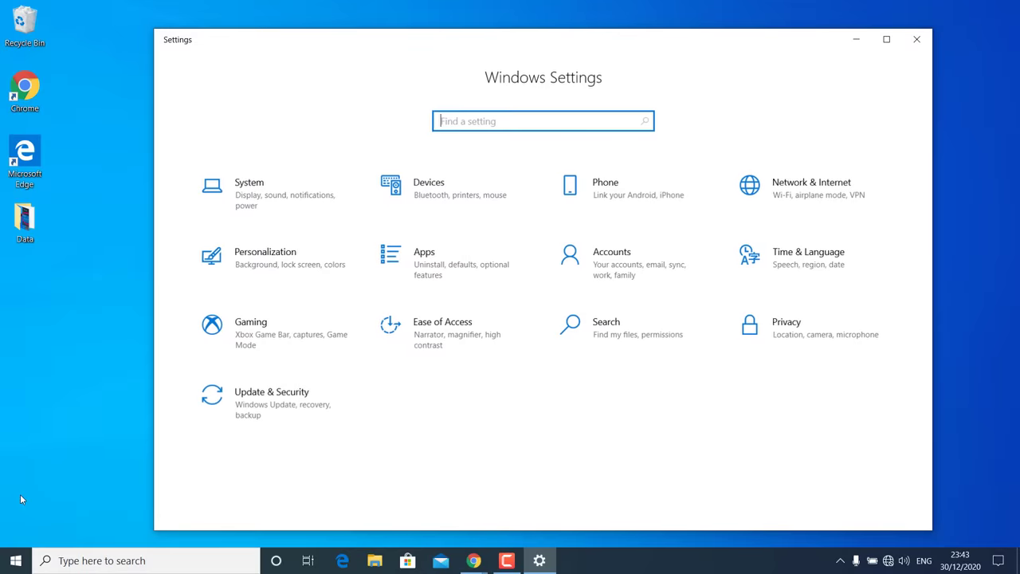
left_click(809, 204)
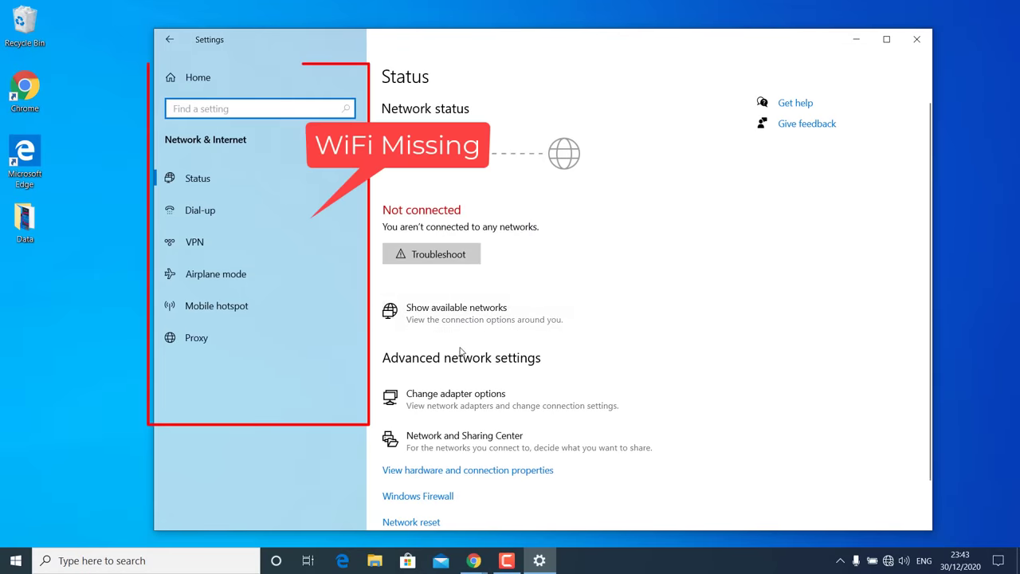
left_click(505, 323)
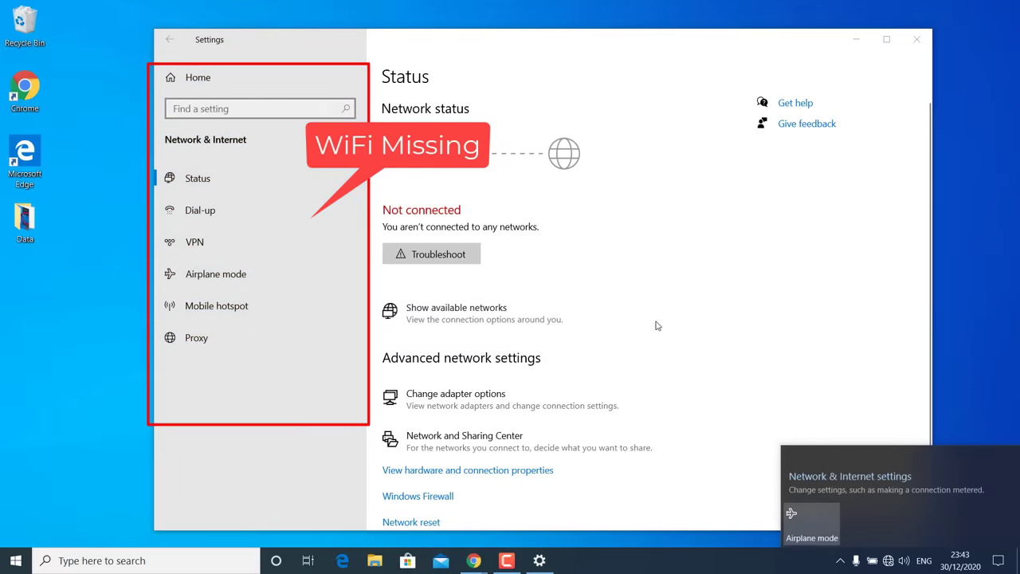
left_click(666, 323)
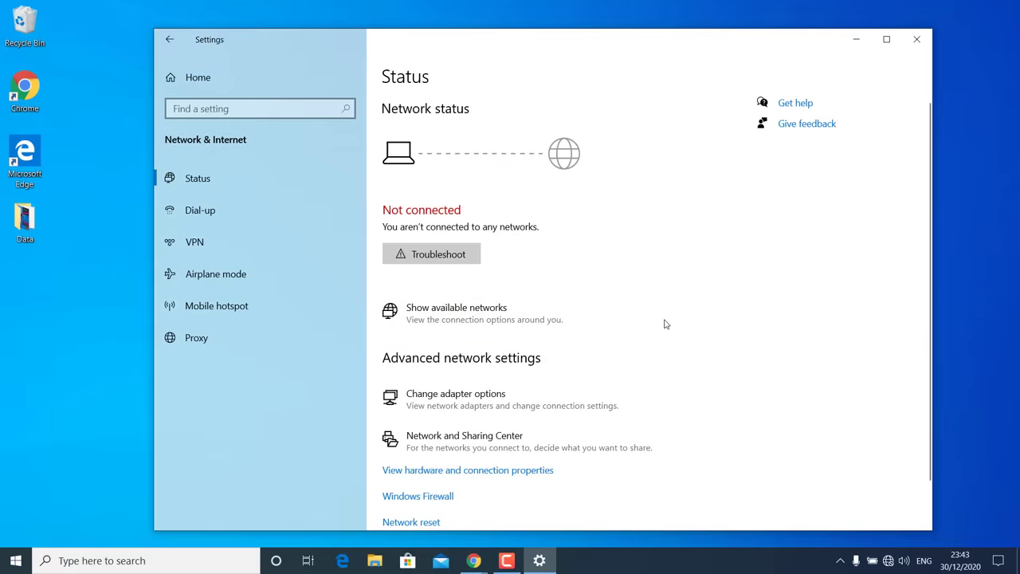
left_click(916, 39)
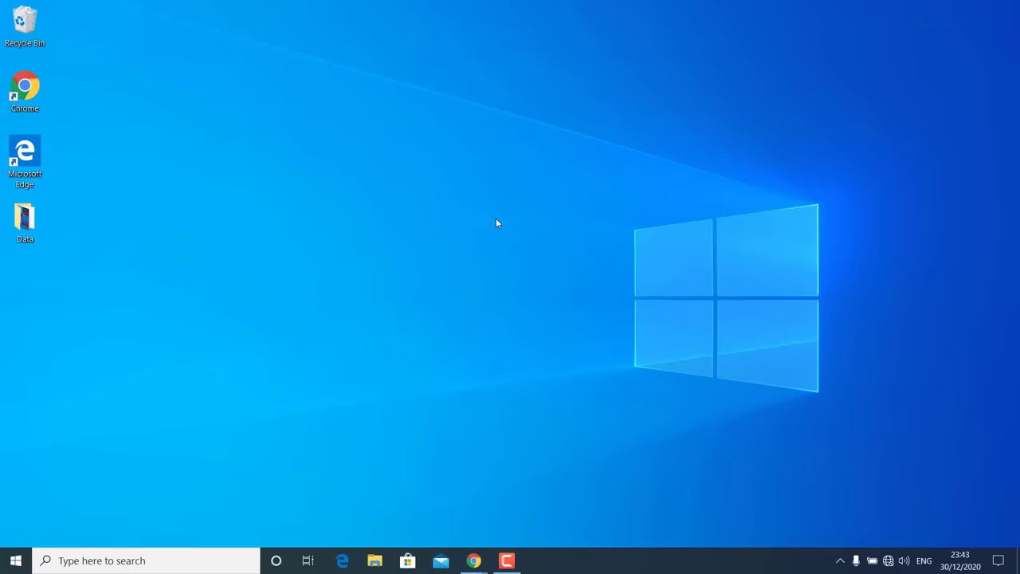
Ping 127.1.1.1 in Command Prompt, getting four replies with 0% loss, then close it.
left_click(145, 561)
type("cmd")
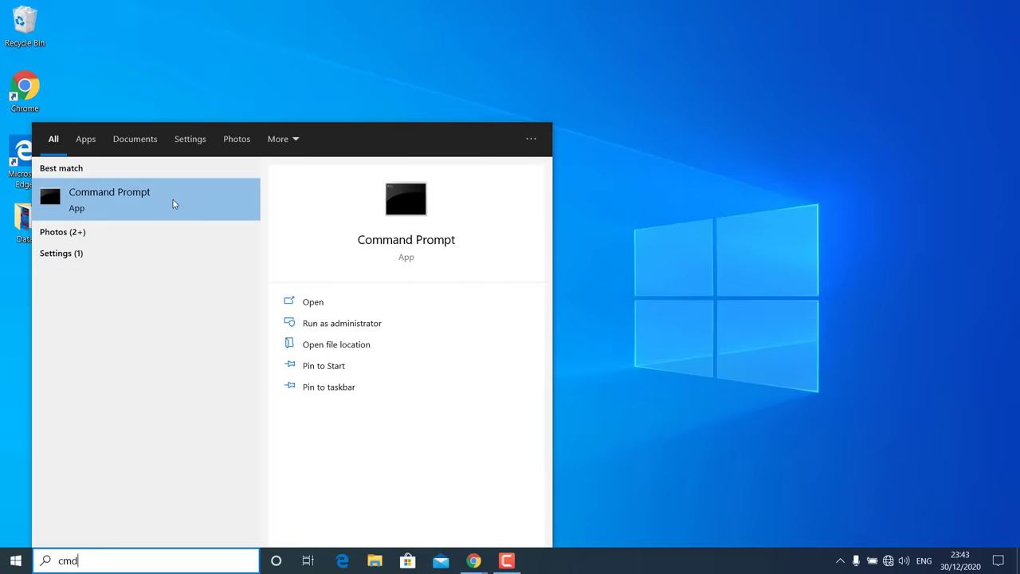
left_click(173, 203)
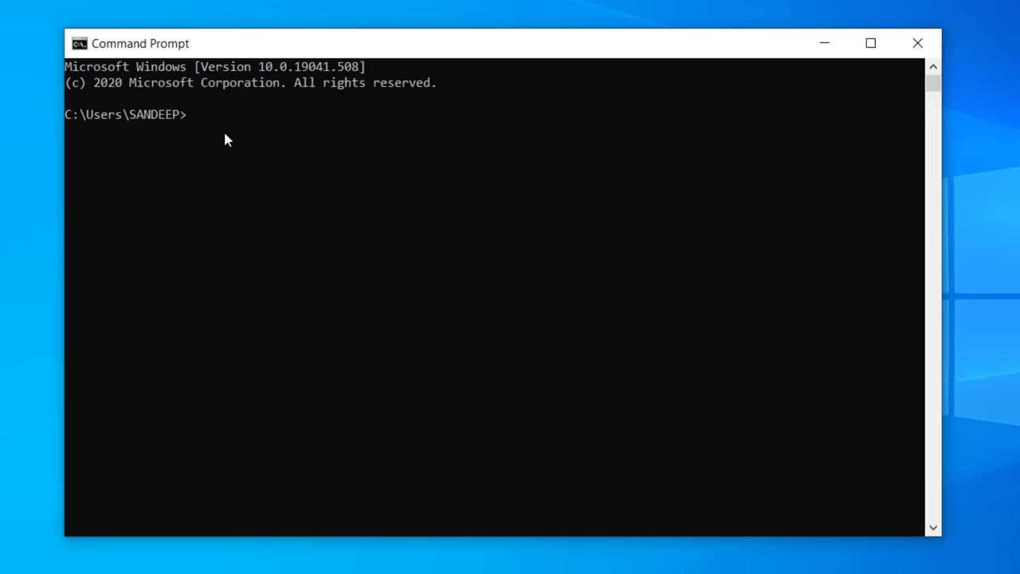
type("pin")
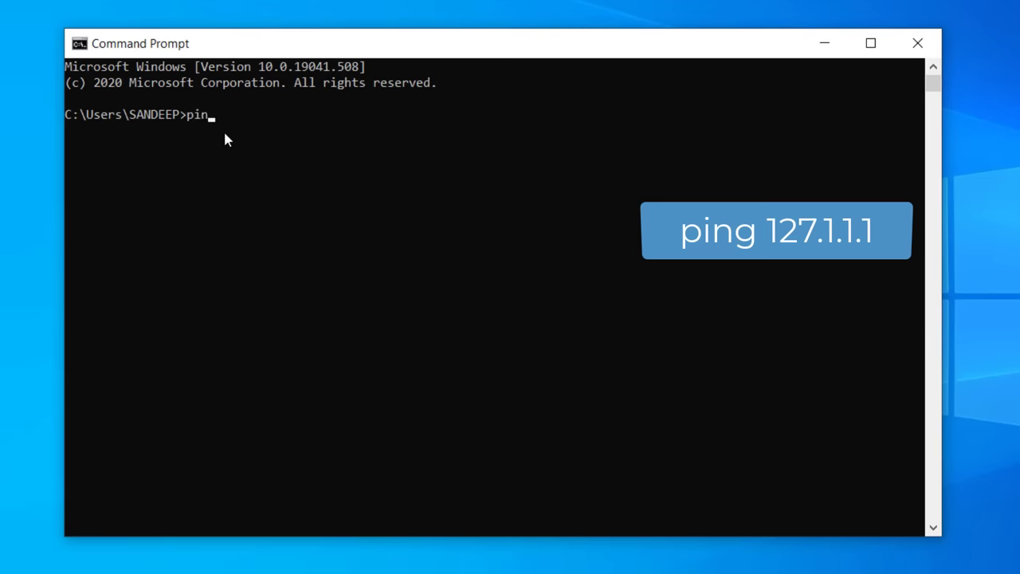
type("g 127.1.1.1")
key("Return")
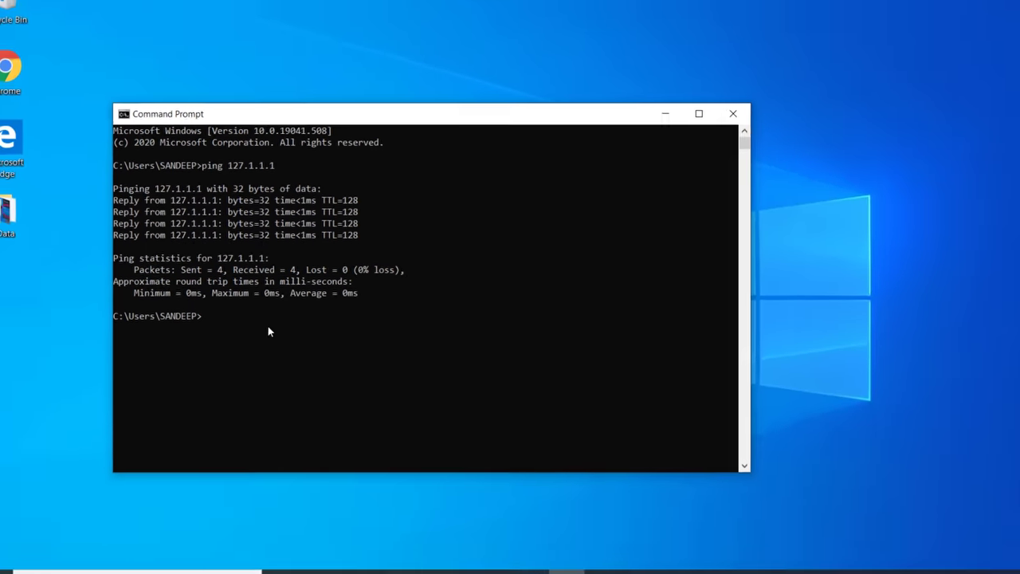
left_click(917, 43)
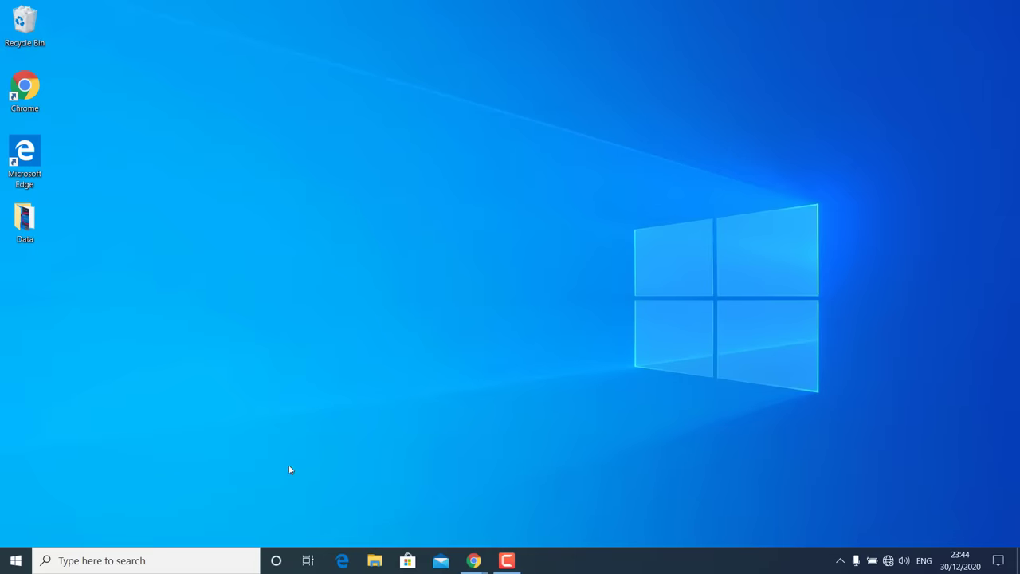
Restore advanced settings and reset all Internet Explorer settings in Internet Options, then close Control Panel.
left_click(178, 558)
type("cont")
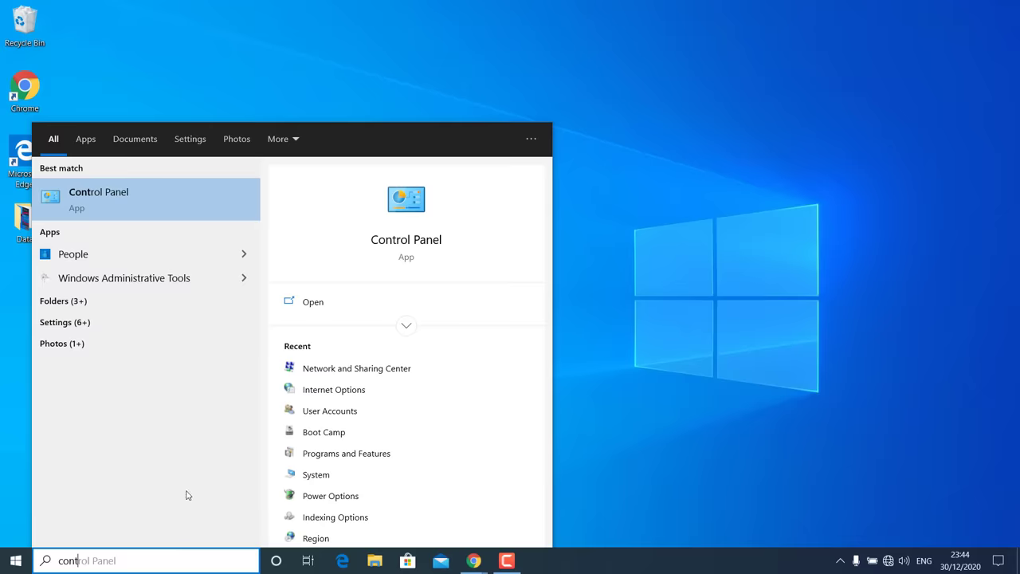
left_click(157, 191)
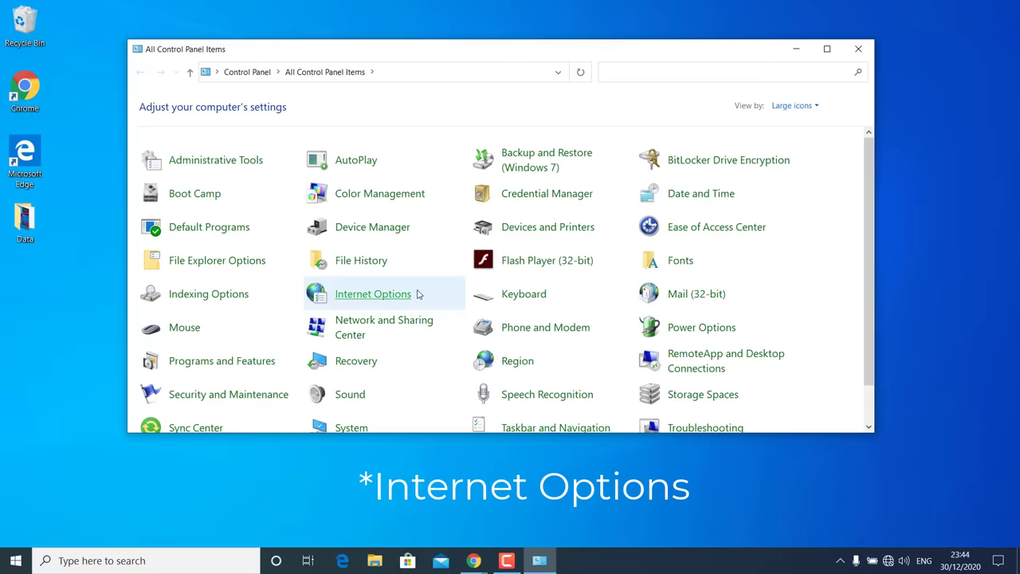
left_click(388, 297)
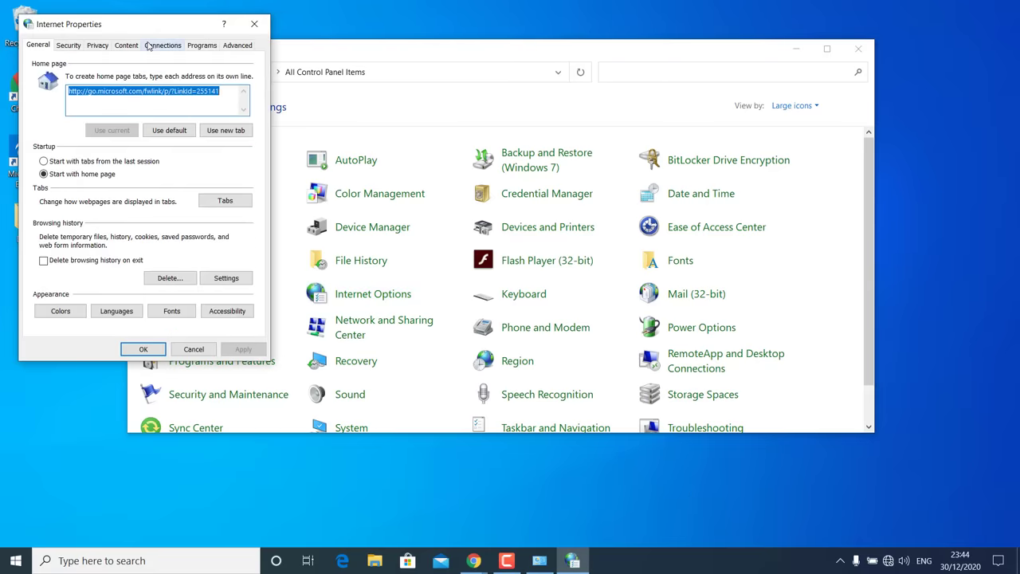
left_click(237, 46)
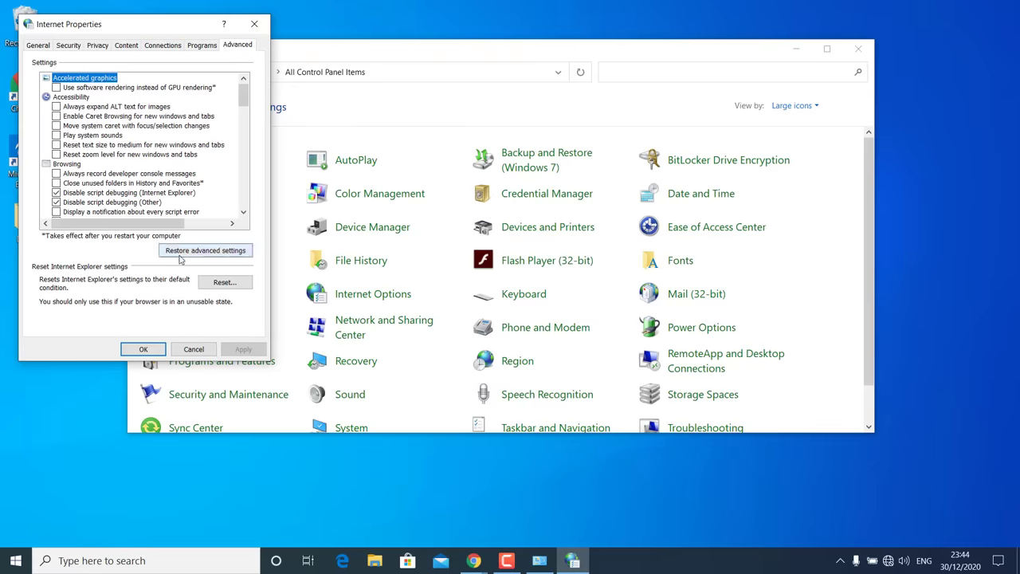
left_click(222, 254)
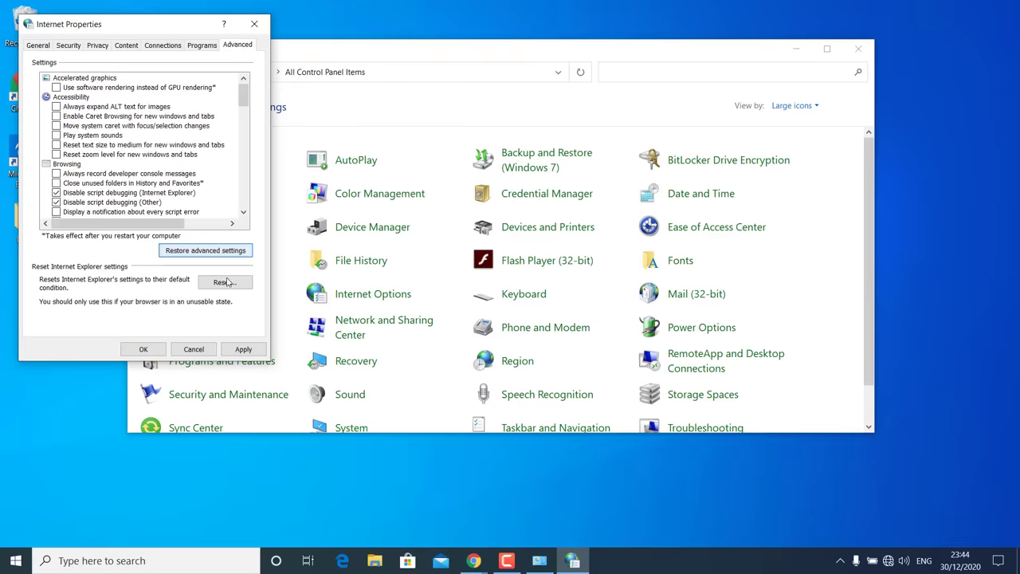
left_click(225, 283)
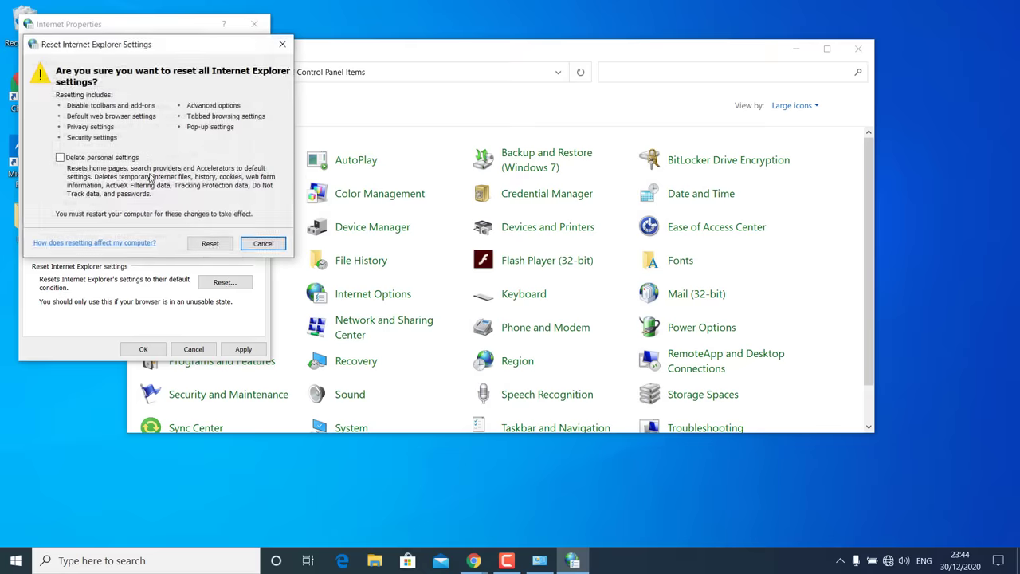
left_click(210, 243)
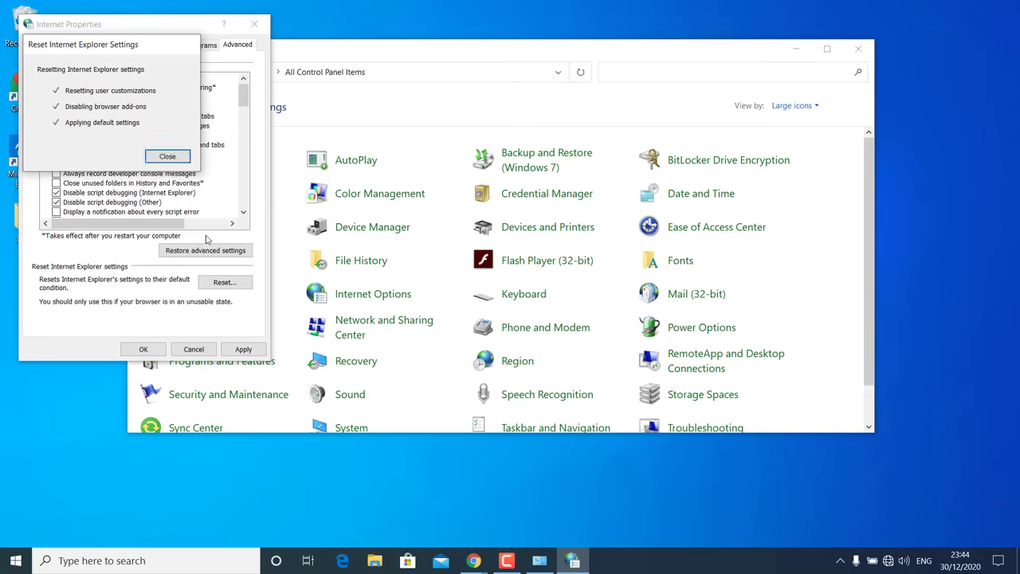
left_click(167, 156)
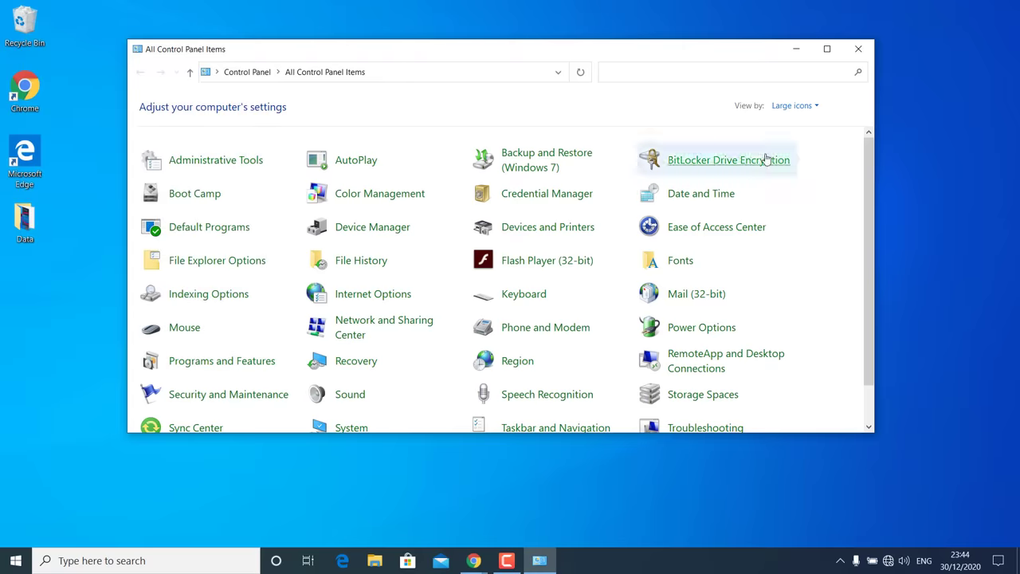
left_click(858, 48)
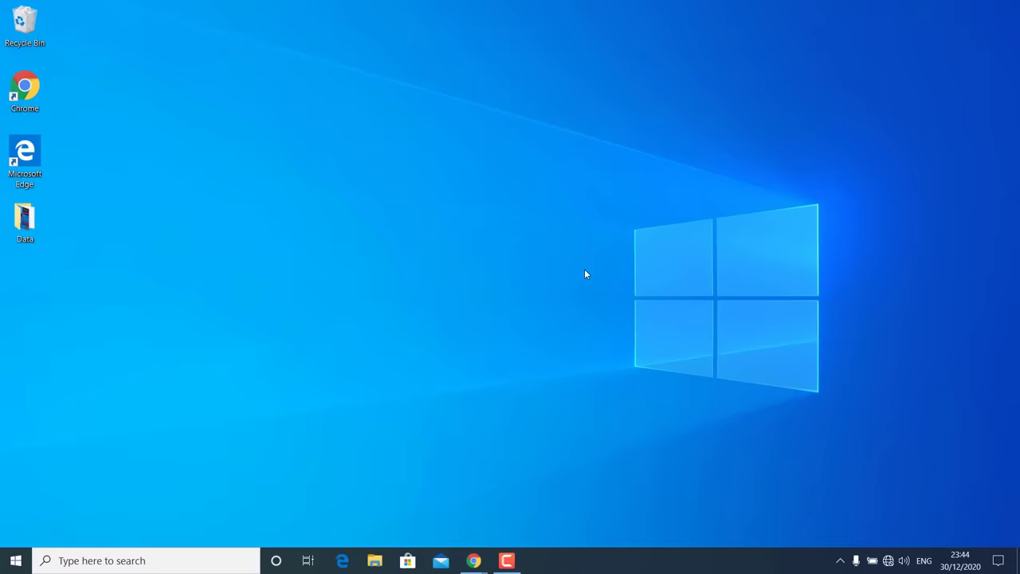
Open services.msc and select WLAN AutoConfig, shown Running with Automatic startup.
key("super+r")
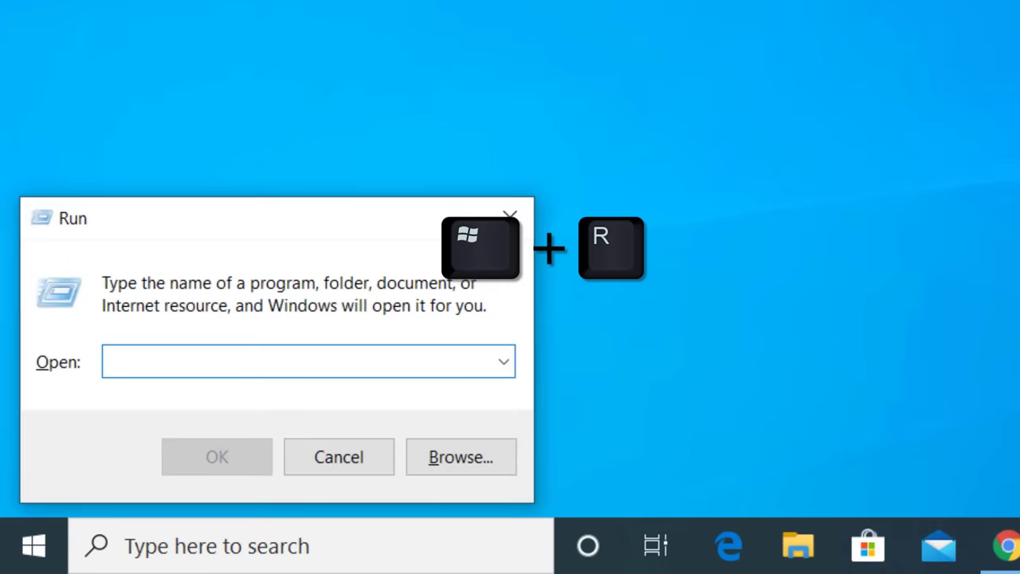
type("ser")
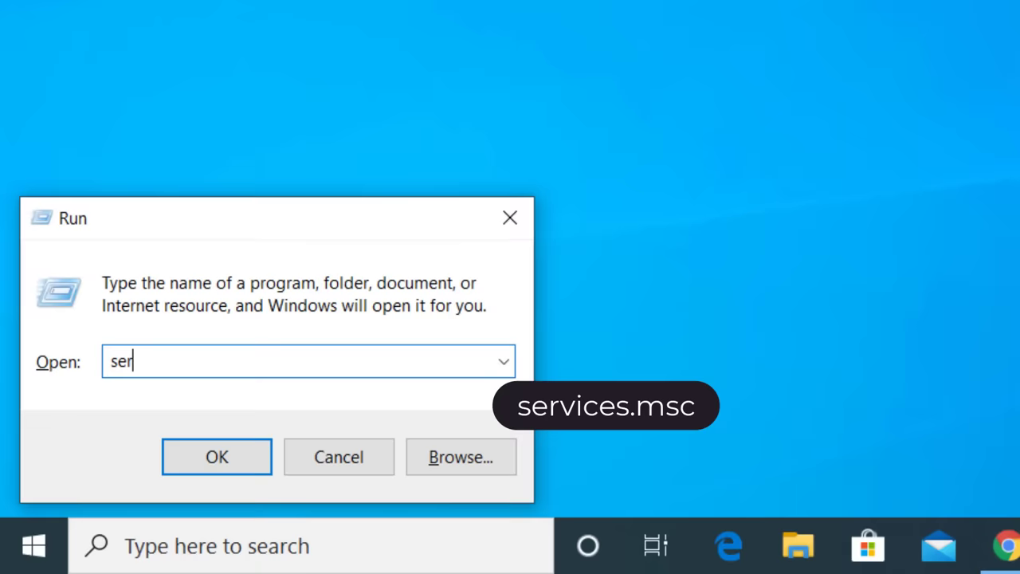
type("vices.msc")
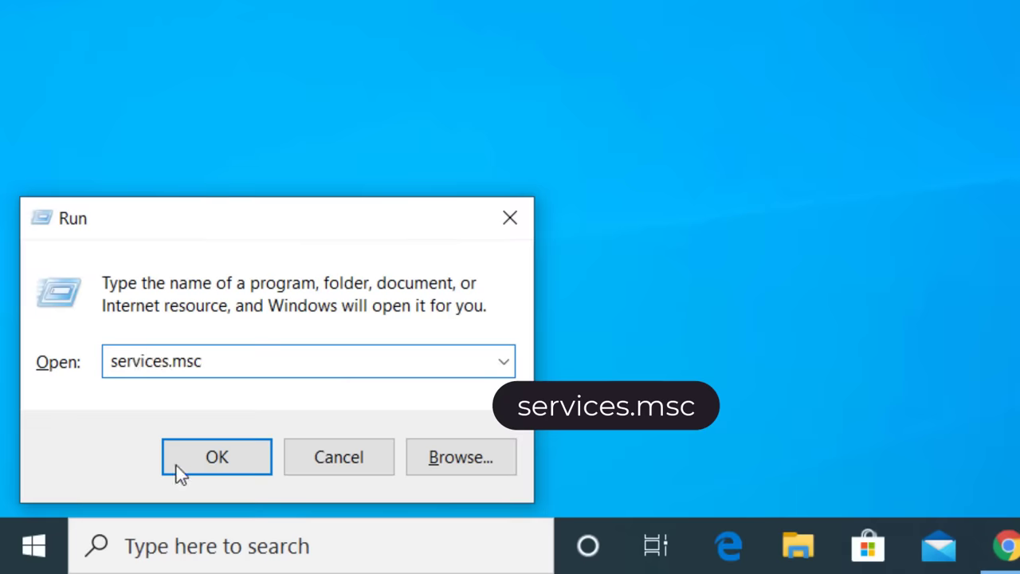
left_click(178, 467)
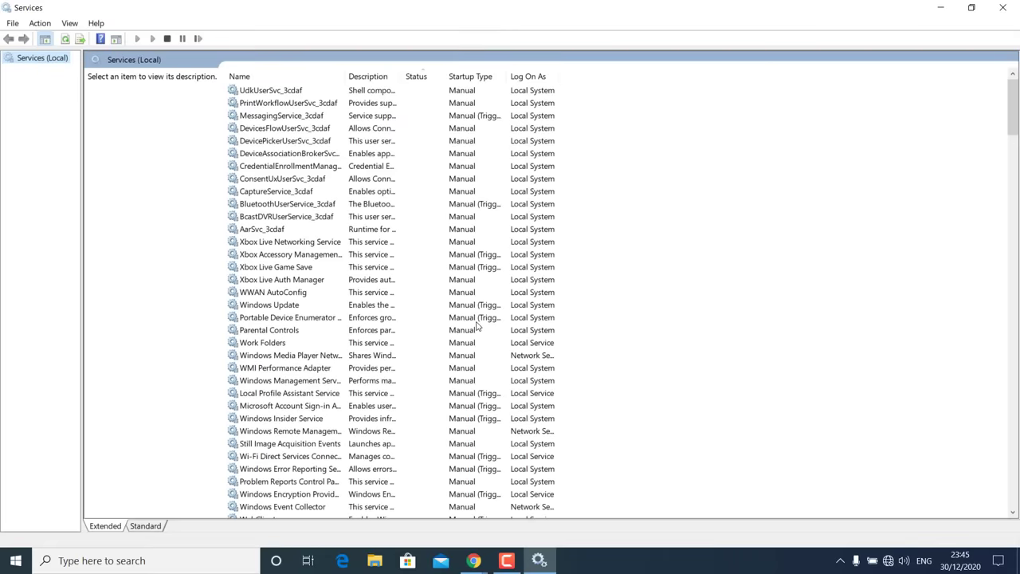
scroll(478, 325, "down", 20)
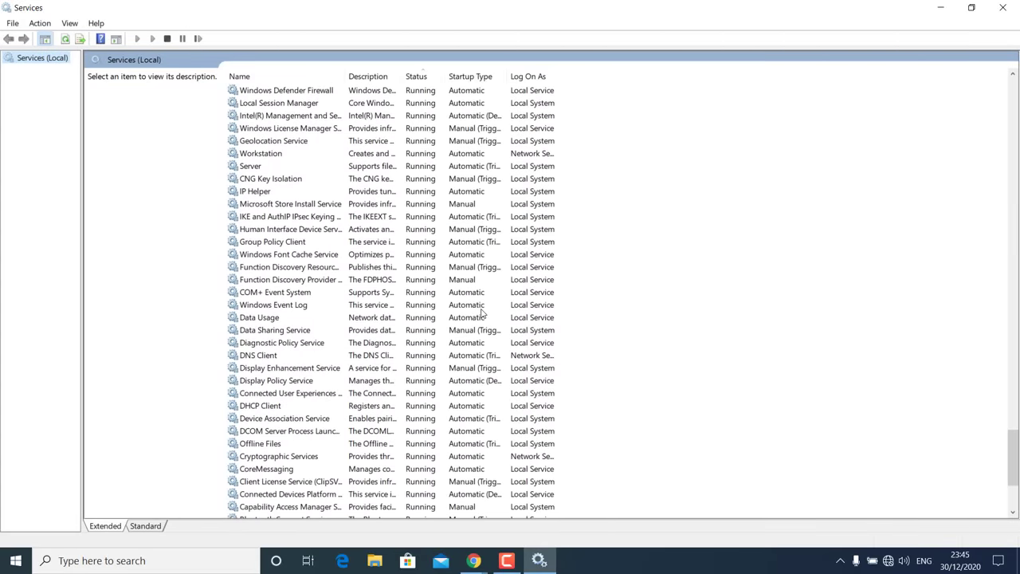
scroll(481, 314, "down", 10)
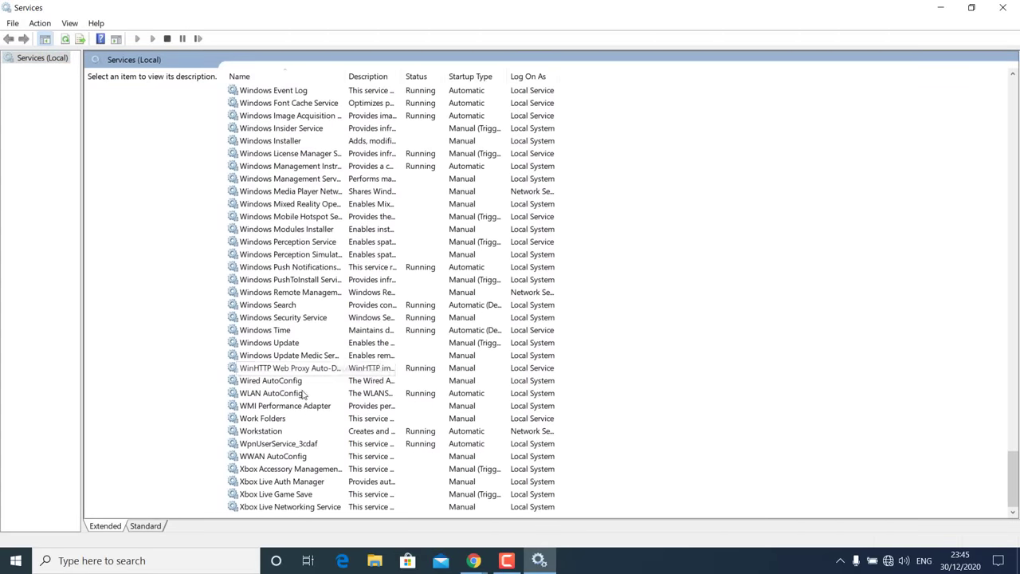
left_click(301, 394)
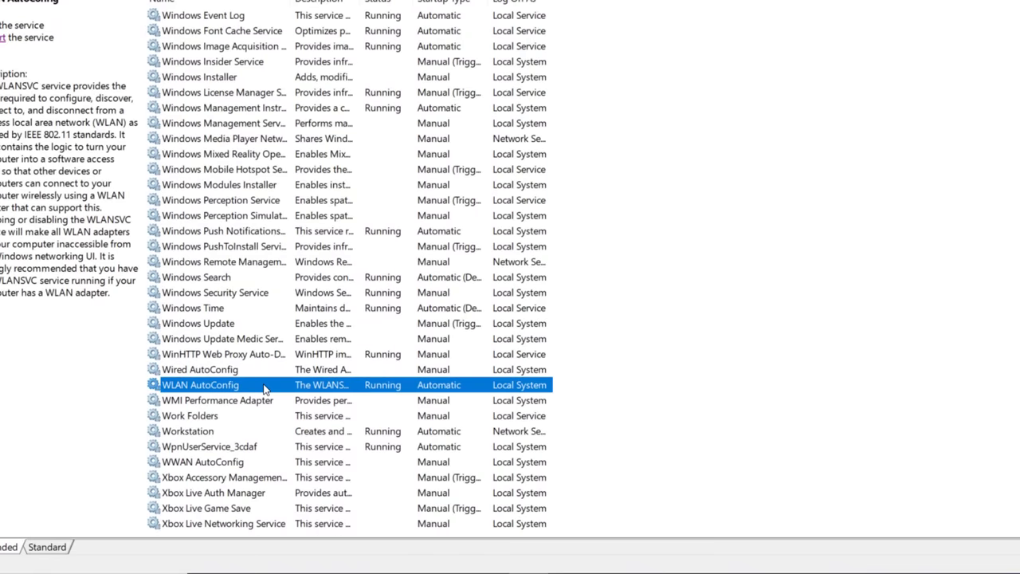
Keep WLAN AutoConfig's startup type at Automatic, apply it, and close Services.
right_click(391, 479)
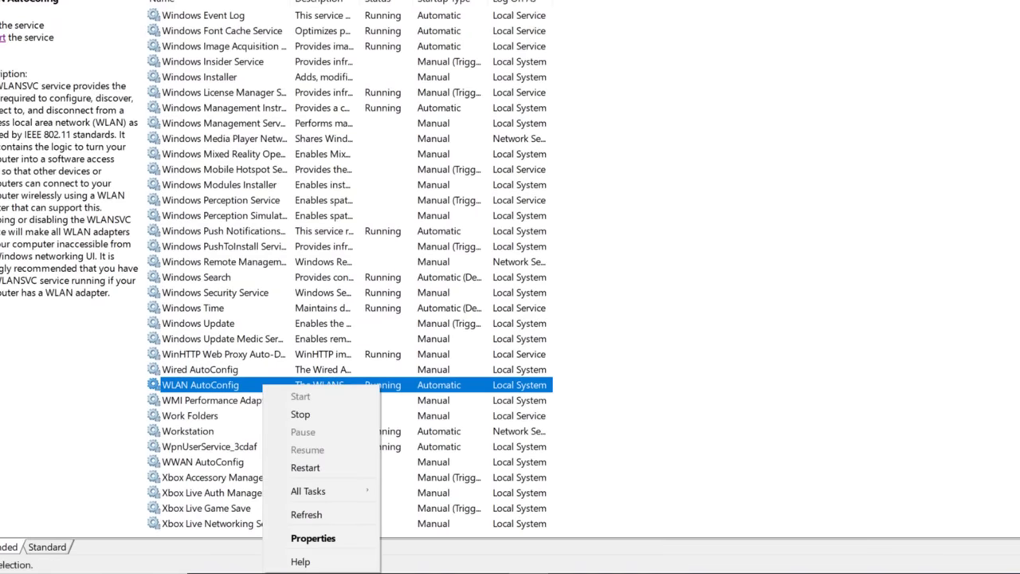
left_click(331, 538)
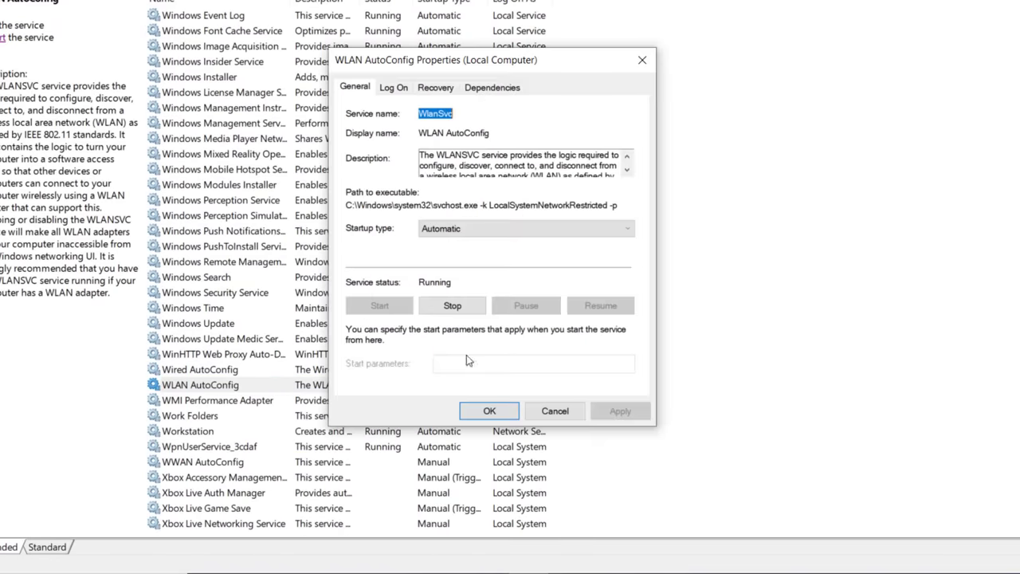
left_click(492, 231)
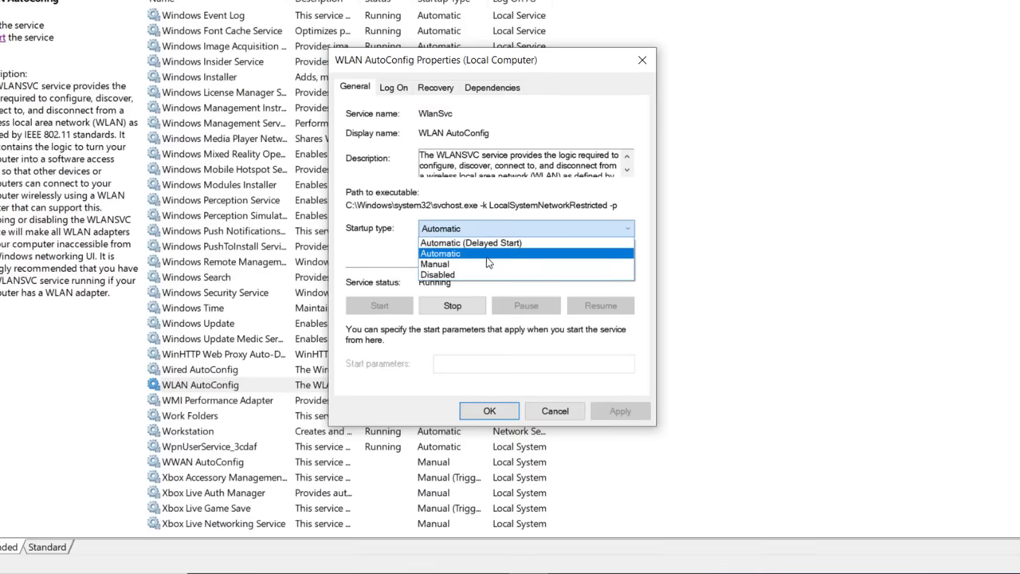
left_click(496, 255)
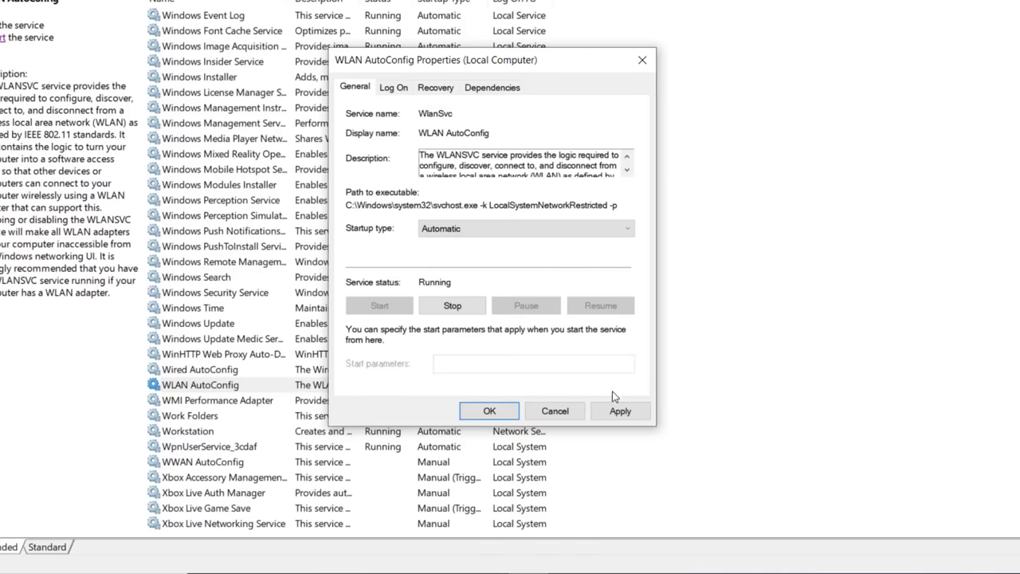
left_click(620, 411)
left_click(488, 411)
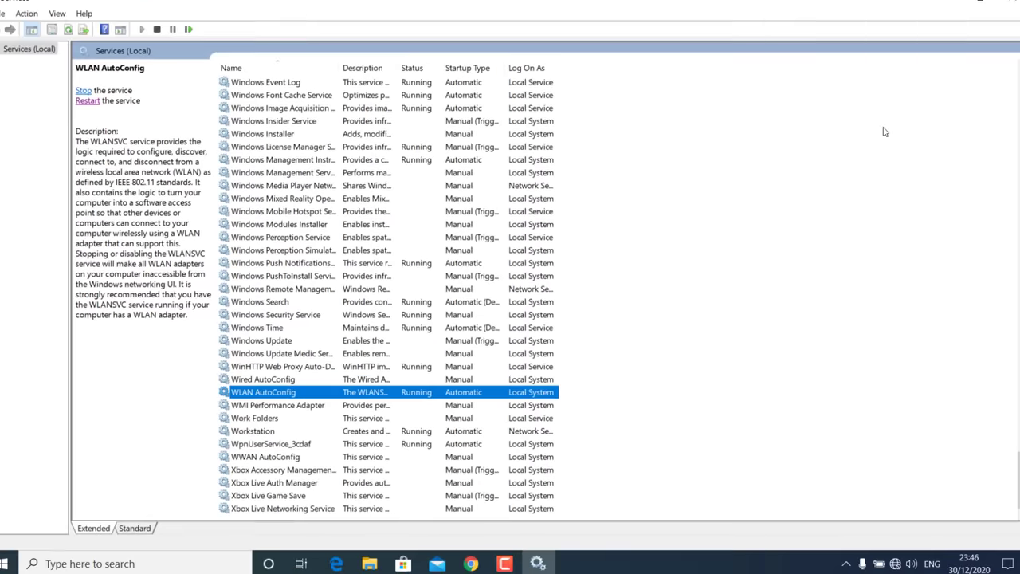
left_click(1014, 1)
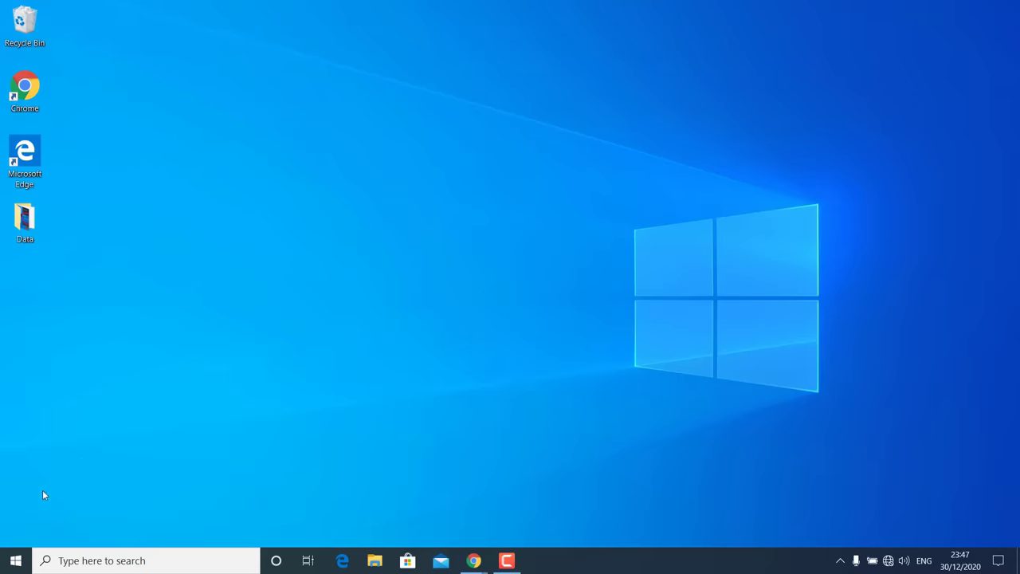
Show the Network & Internet status page in Windows Settings.
left_click(15, 561)
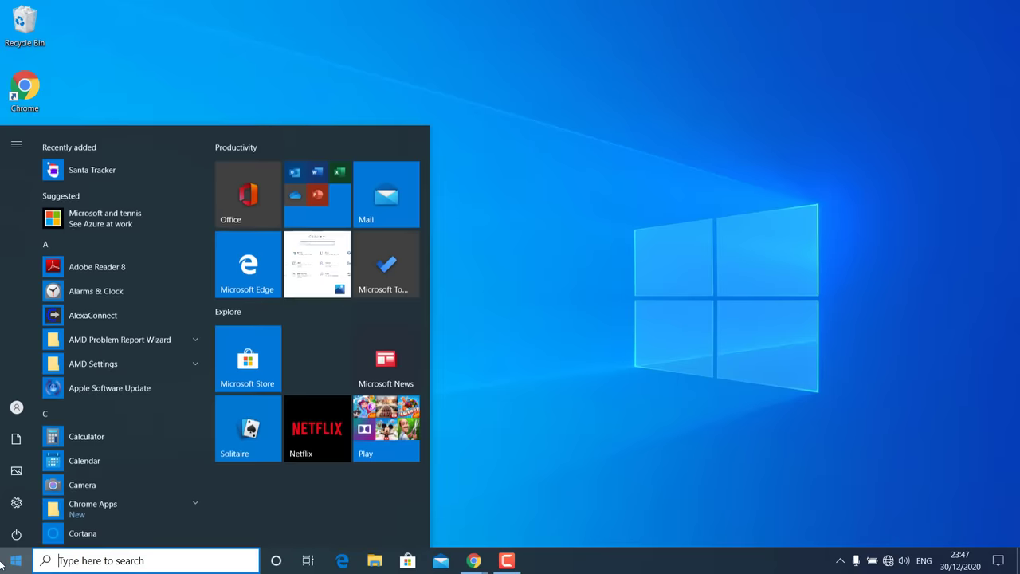
left_click(16, 502)
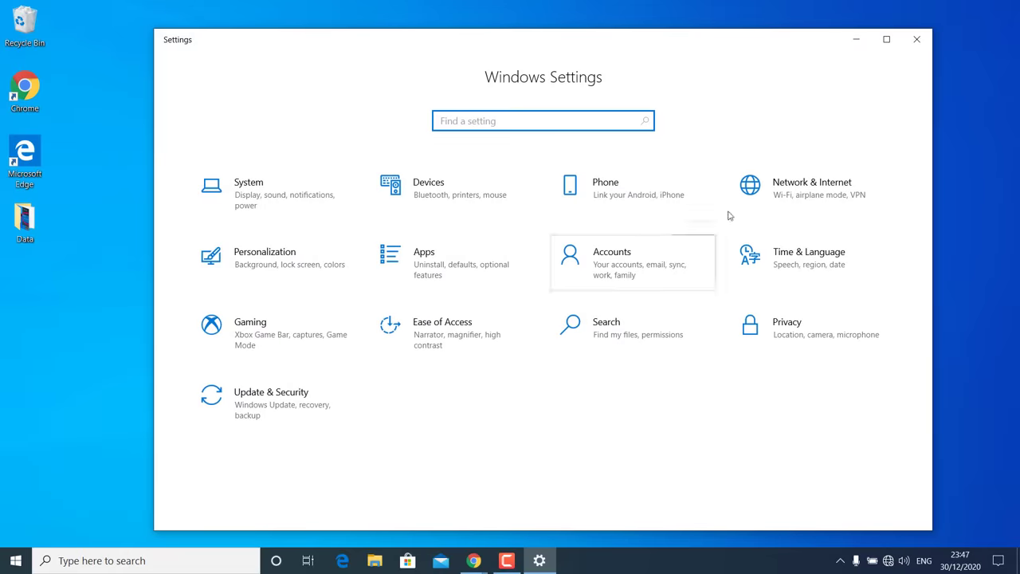
left_click(803, 197)
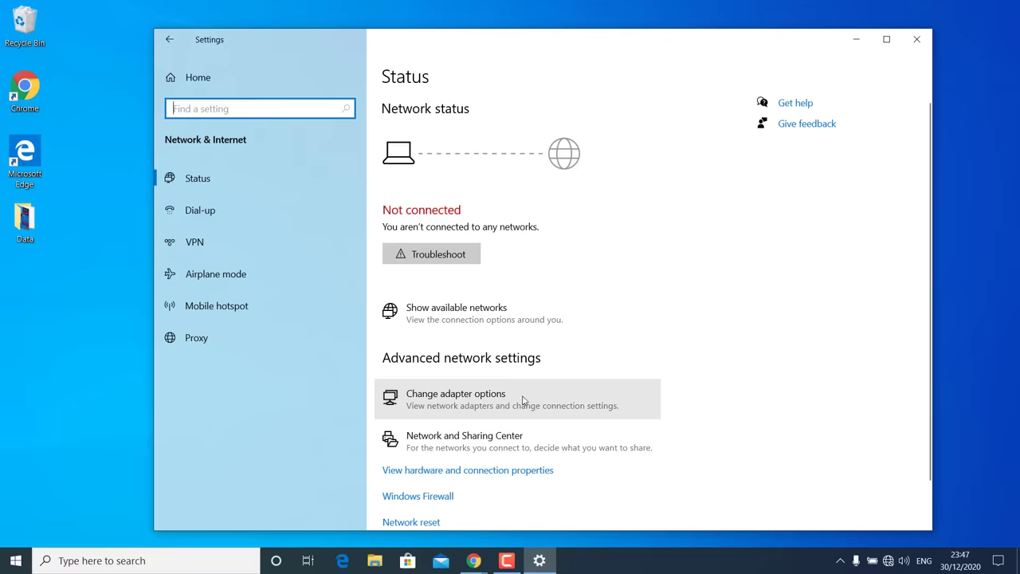
Enable the disabled WiFi adapter in Network Connections.
left_click(481, 404)
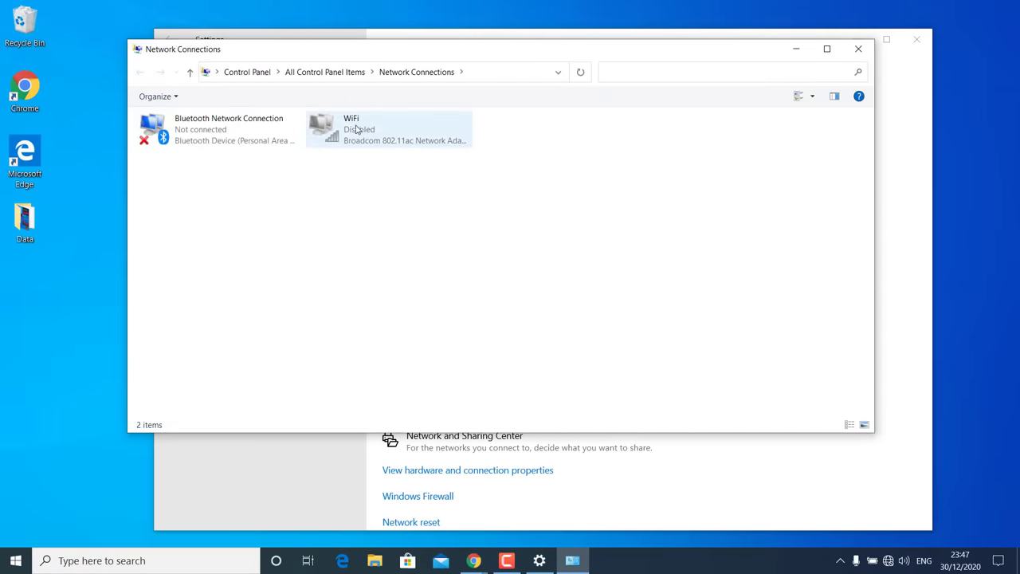
left_click(356, 130)
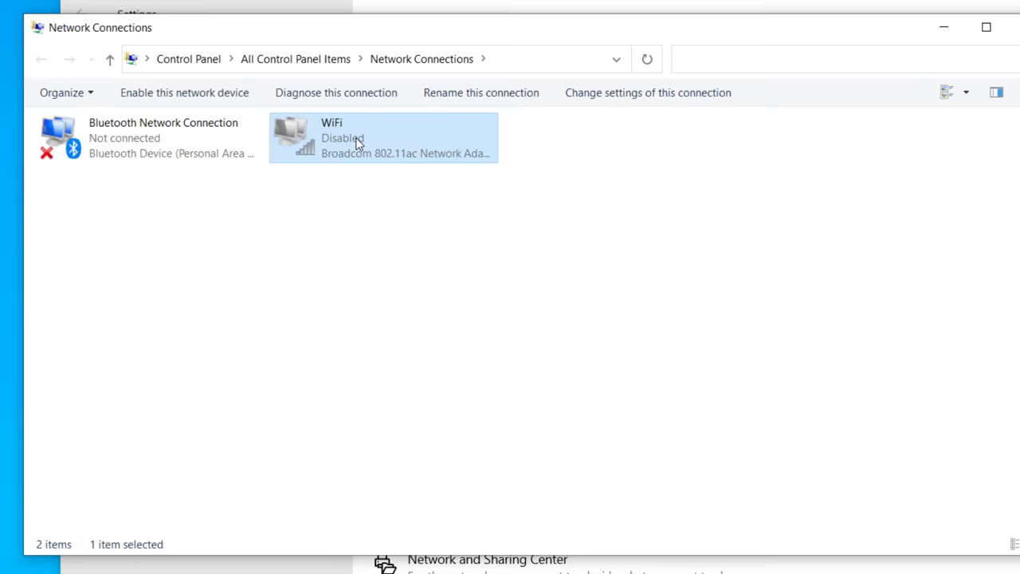
right_click(358, 141)
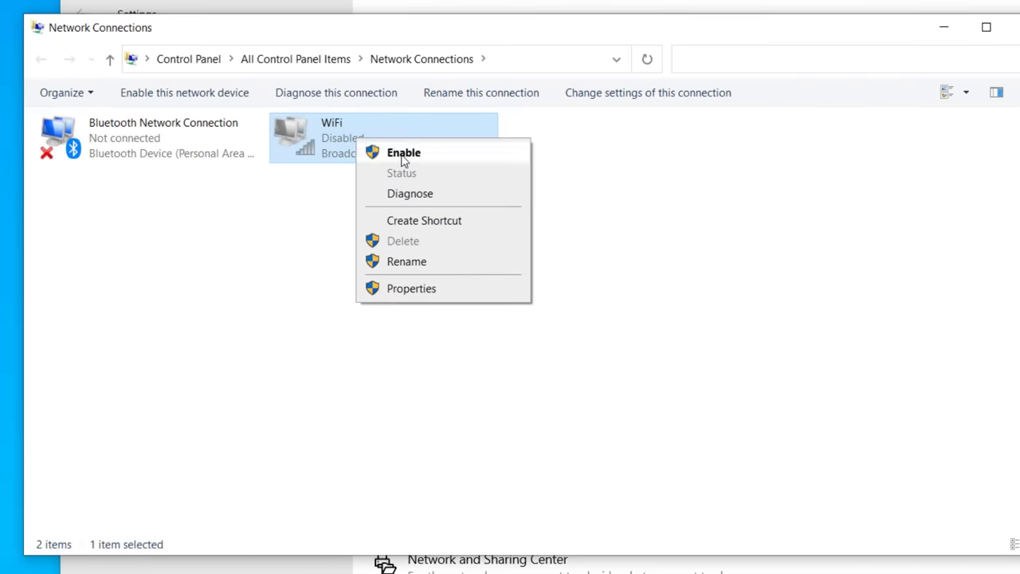
left_click(403, 156)
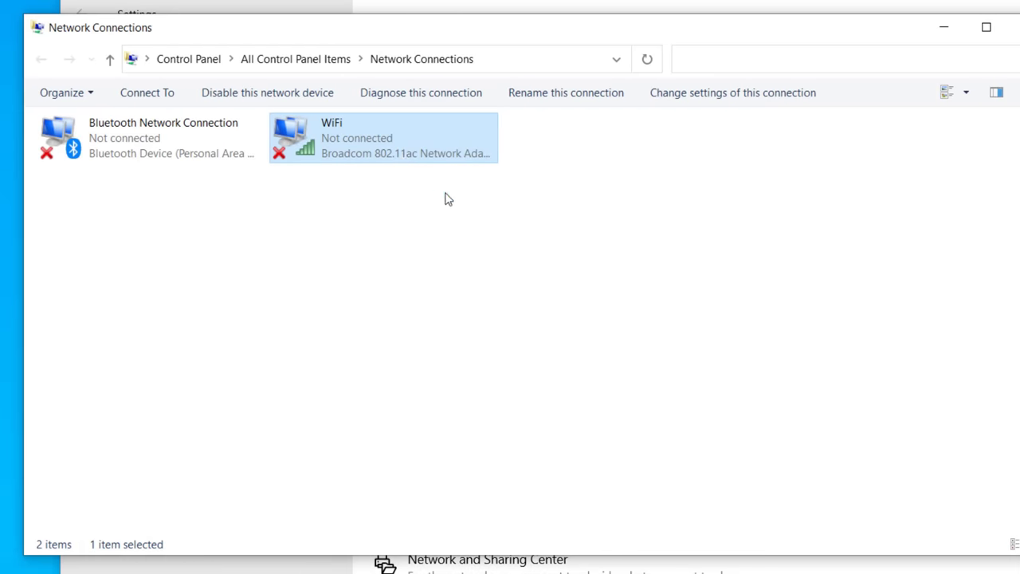
left_click(539, 292)
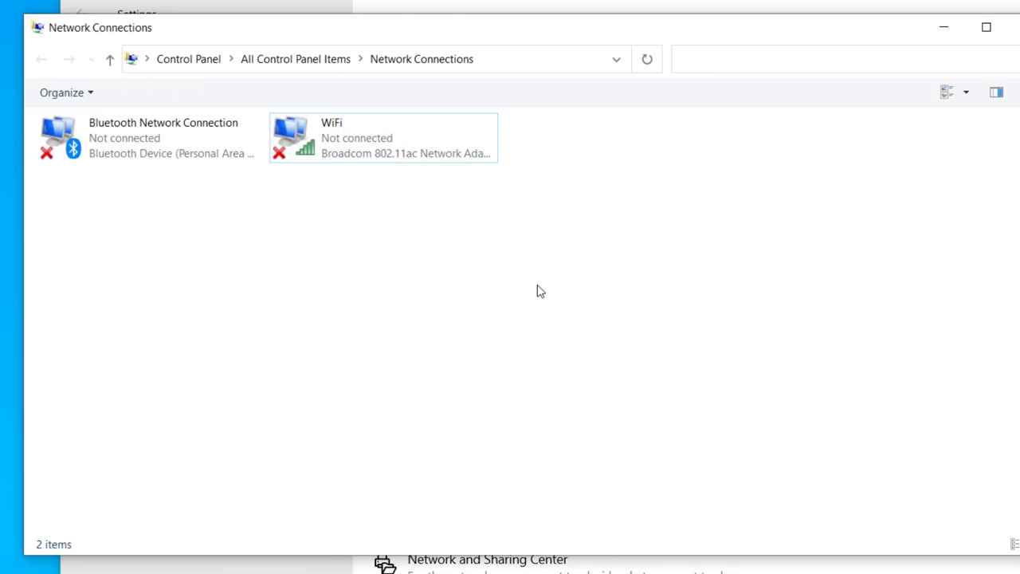
Disable and re-enable the WiFi adapter, then close Network Connections and minimise Settings.
right_click(331, 146)
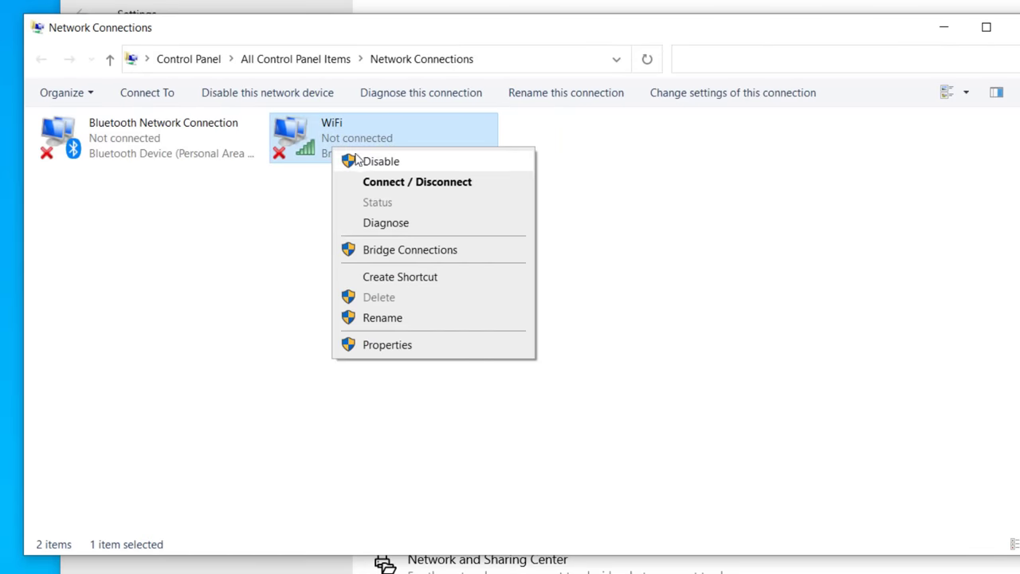
left_click(372, 162)
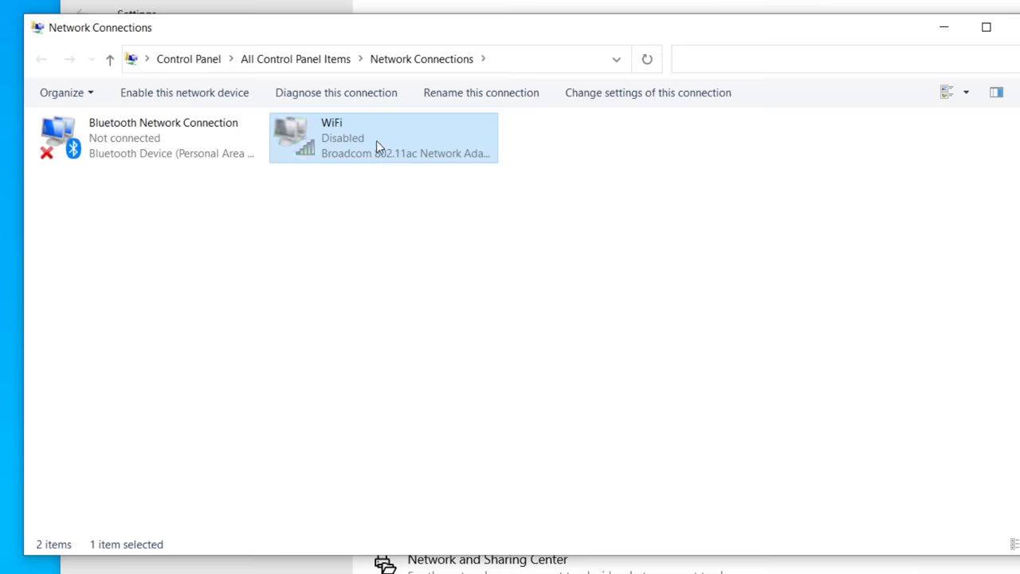
right_click(378, 148)
left_click(424, 155)
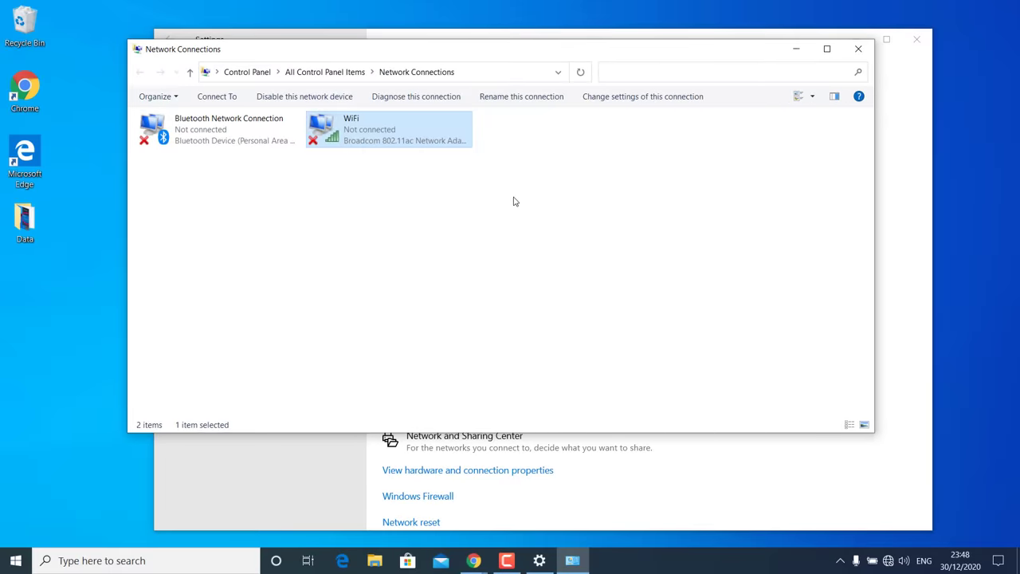
left_click(514, 201)
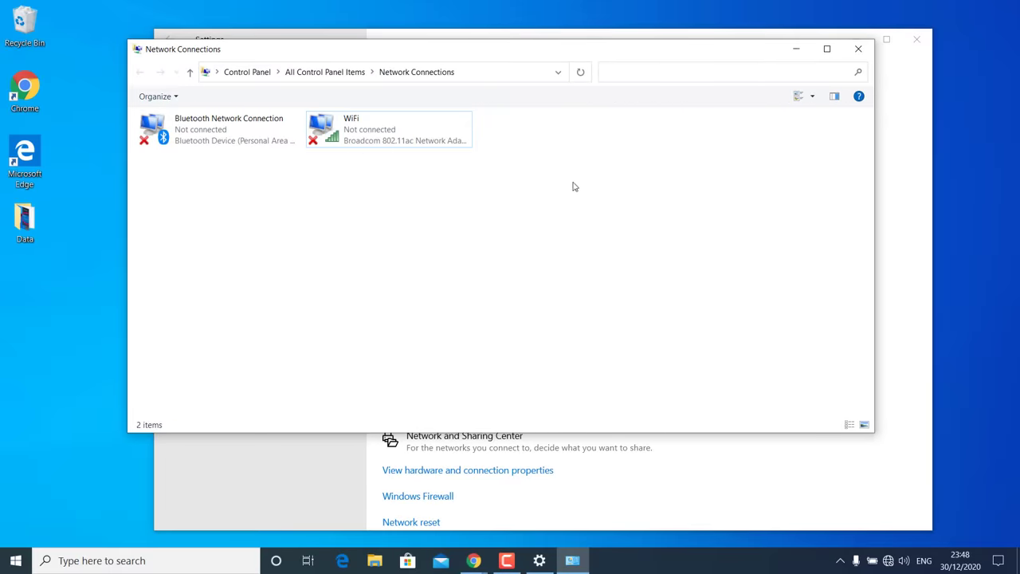
left_click(859, 49)
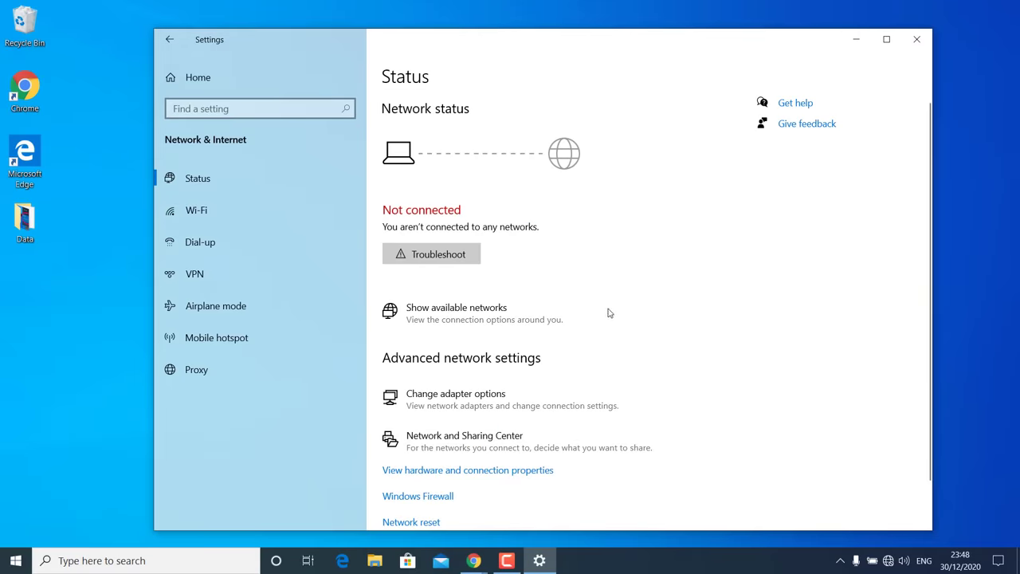
left_click(856, 39)
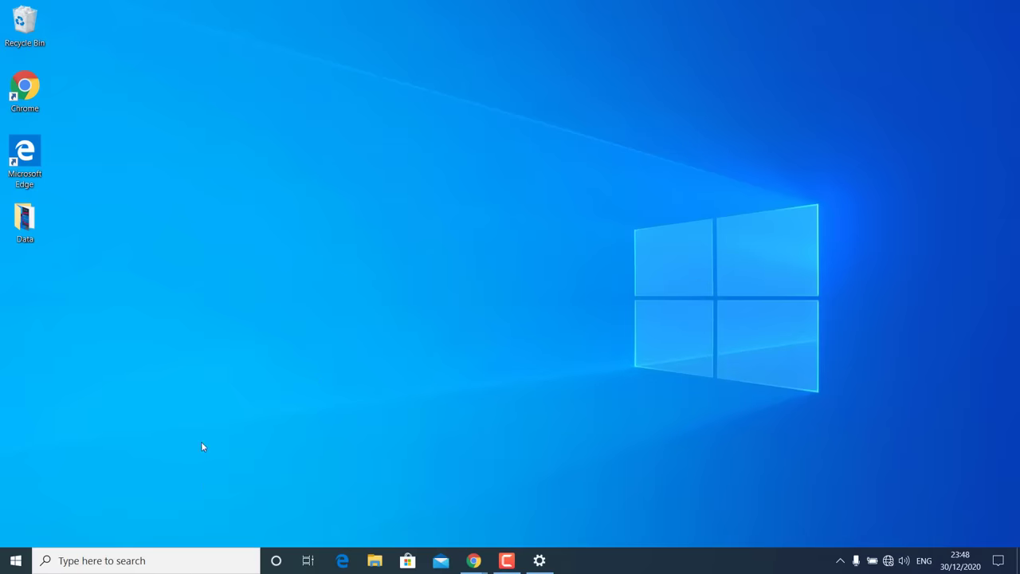
Enter devmgmt.msc in the Run box.
key("super+r")
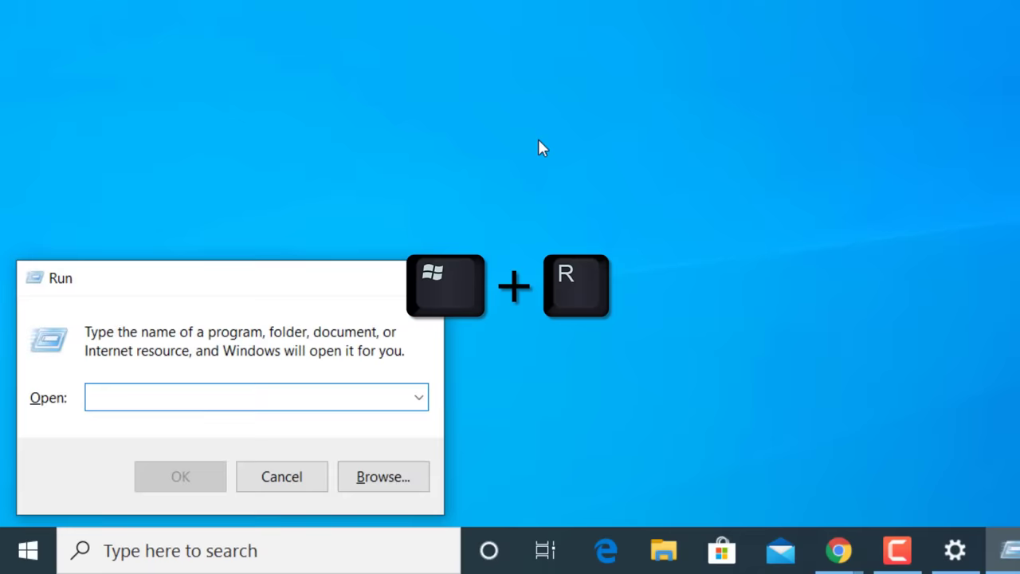
type("dev")
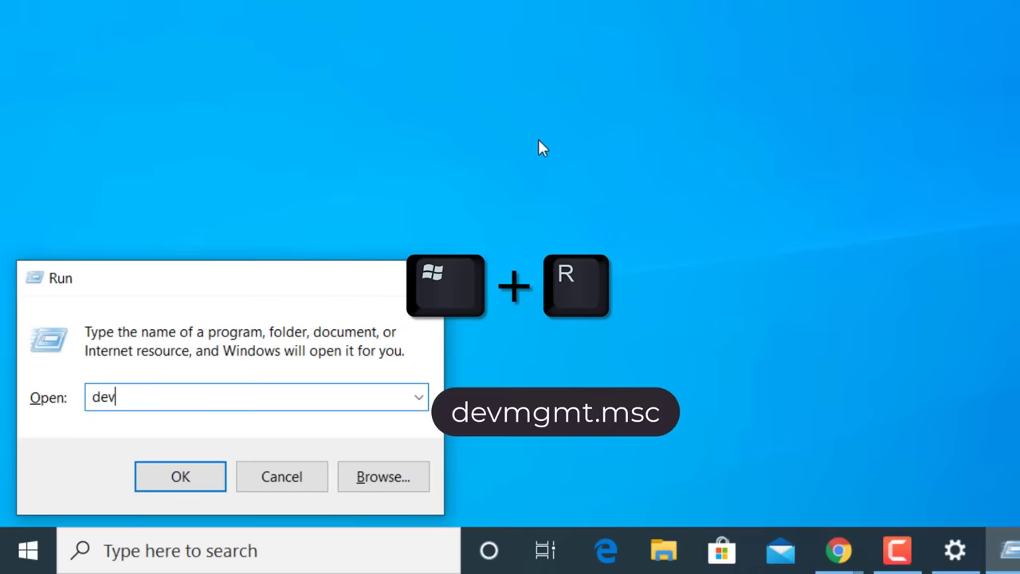
type("mgmt.")
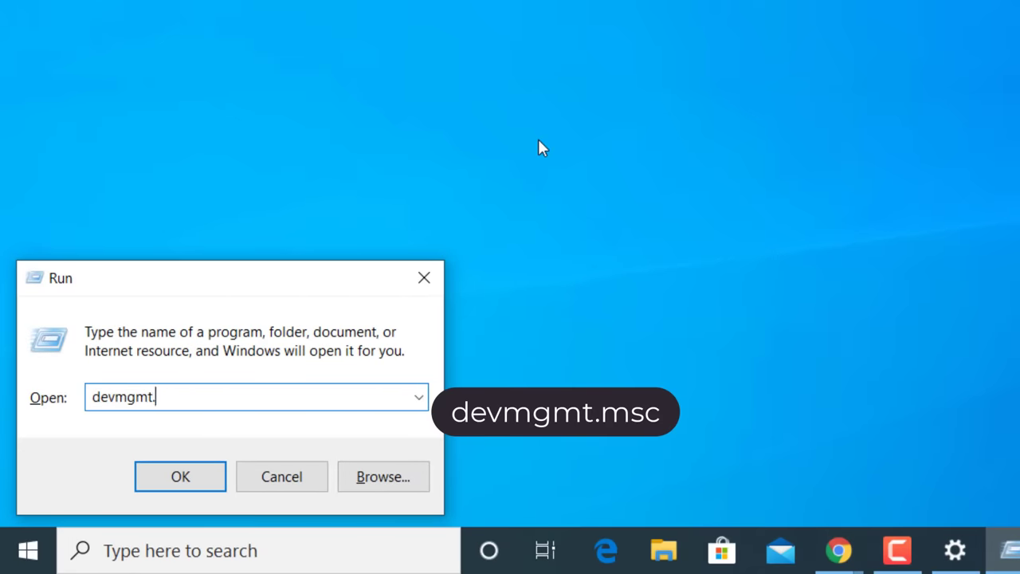
type("msc")
Launch Device Manager, expand Network adapters, and bring up the Broadcom 802.11ac adapter's context menu.
left_click(163, 478)
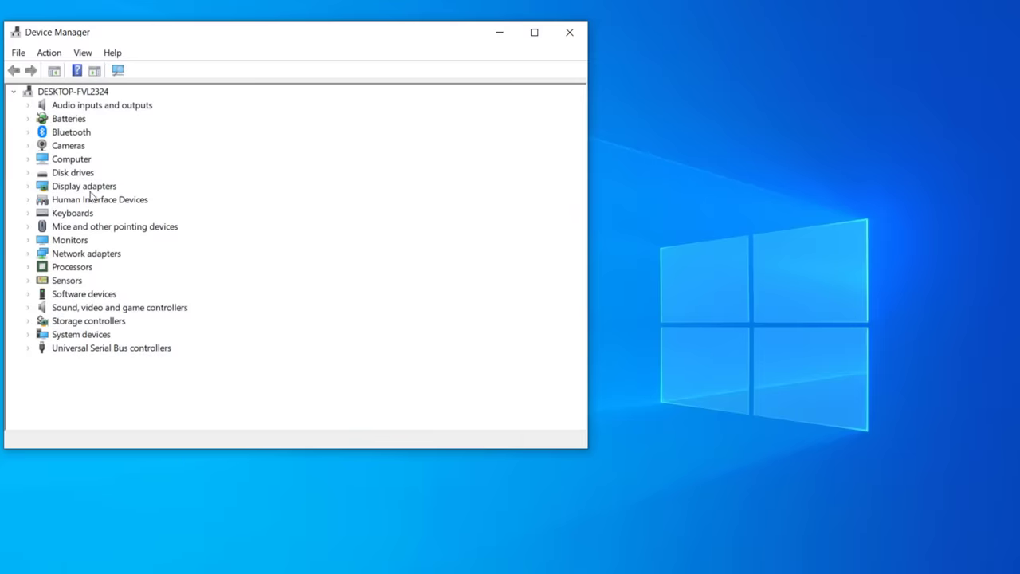
left_click(28, 255)
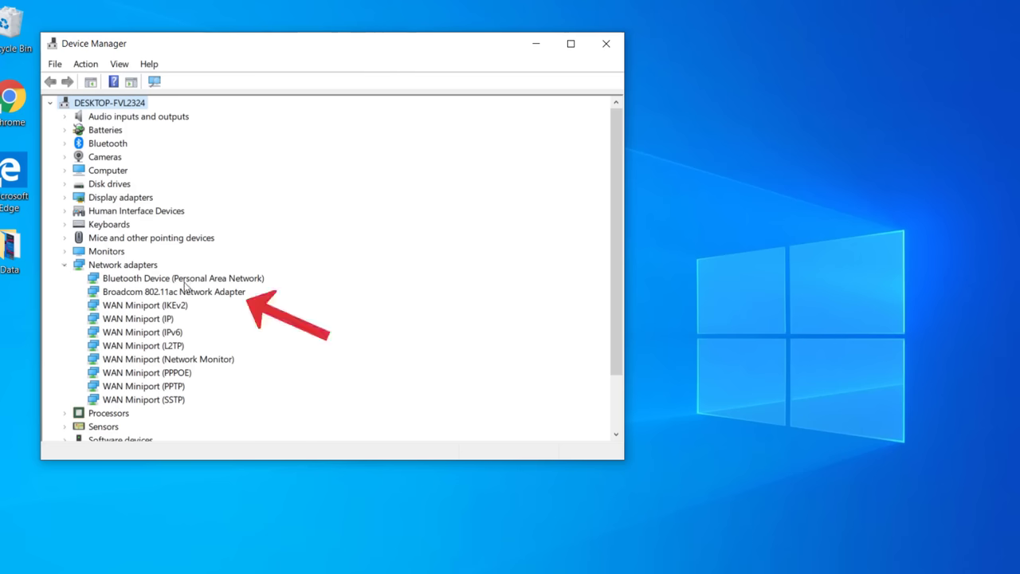
left_click(142, 296)
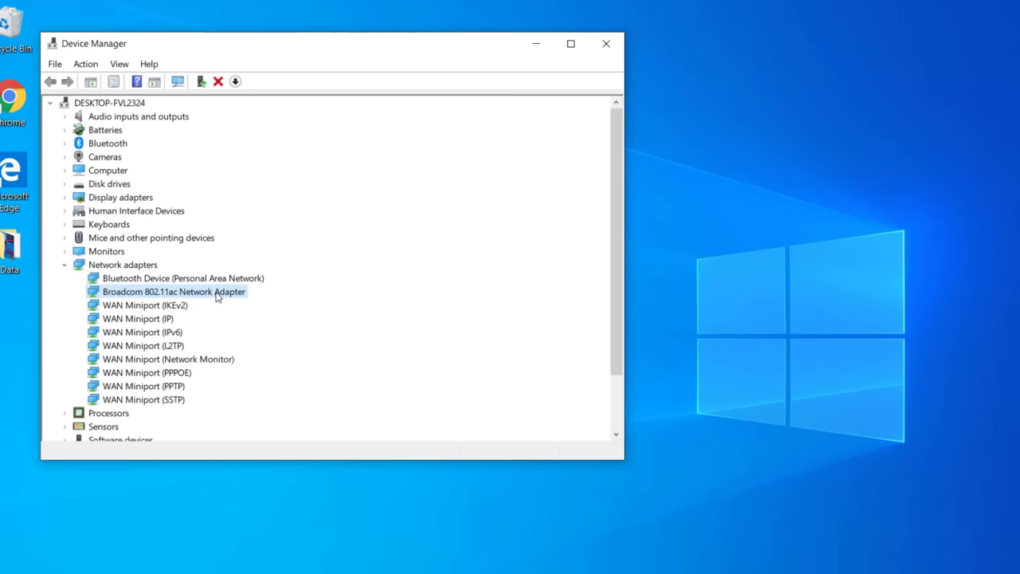
right_click(198, 294)
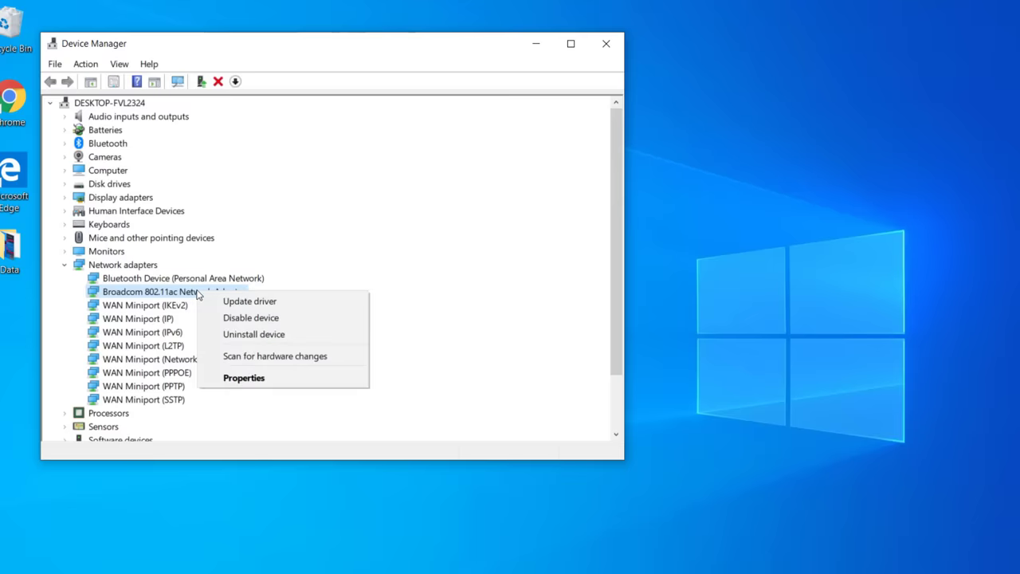
Install Broadcom 802.11ac driver version 7.77.119.0 (21/04/2020) from drivers on this computer.
left_click(274, 304)
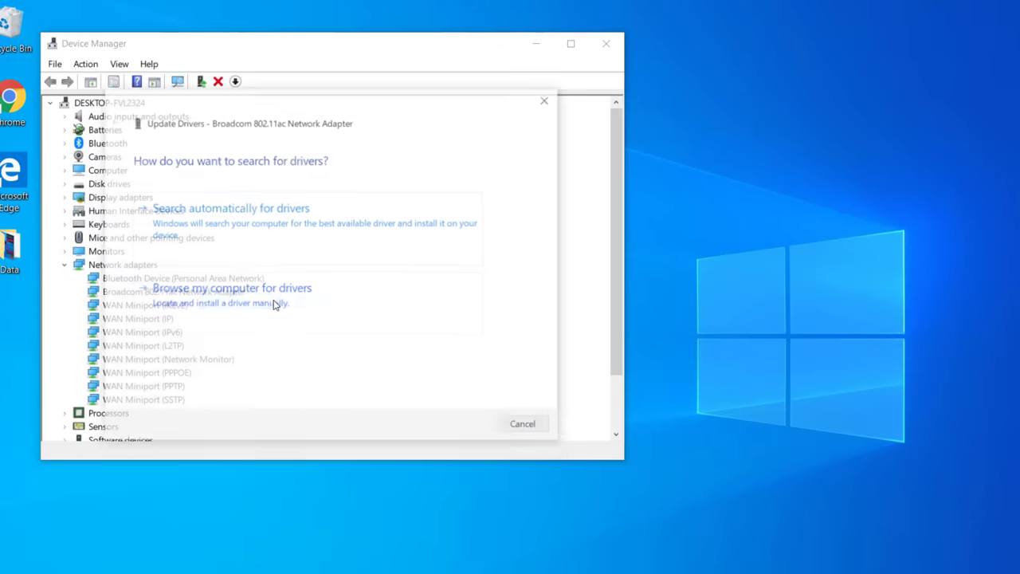
left_click(367, 298)
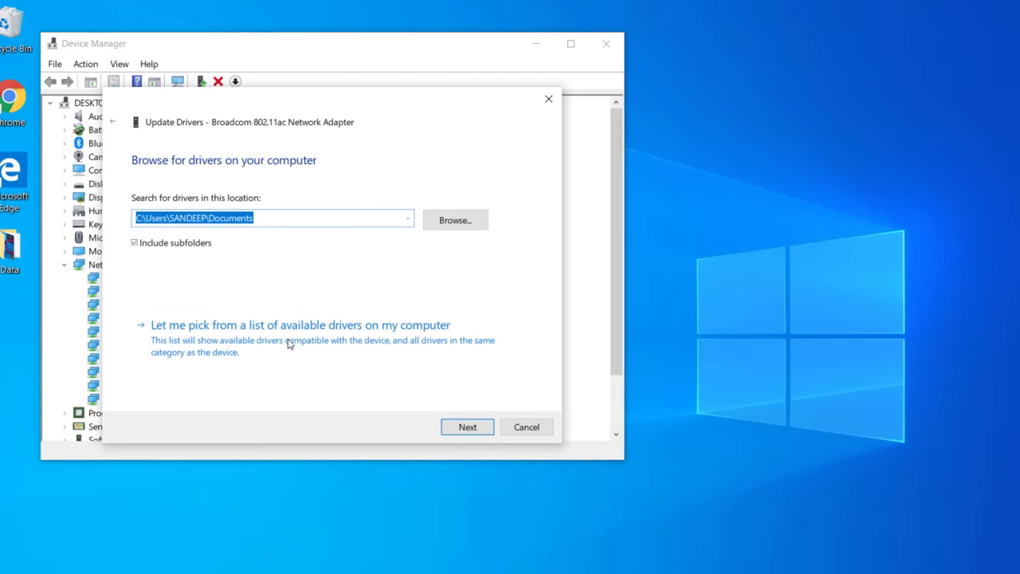
left_click(288, 343)
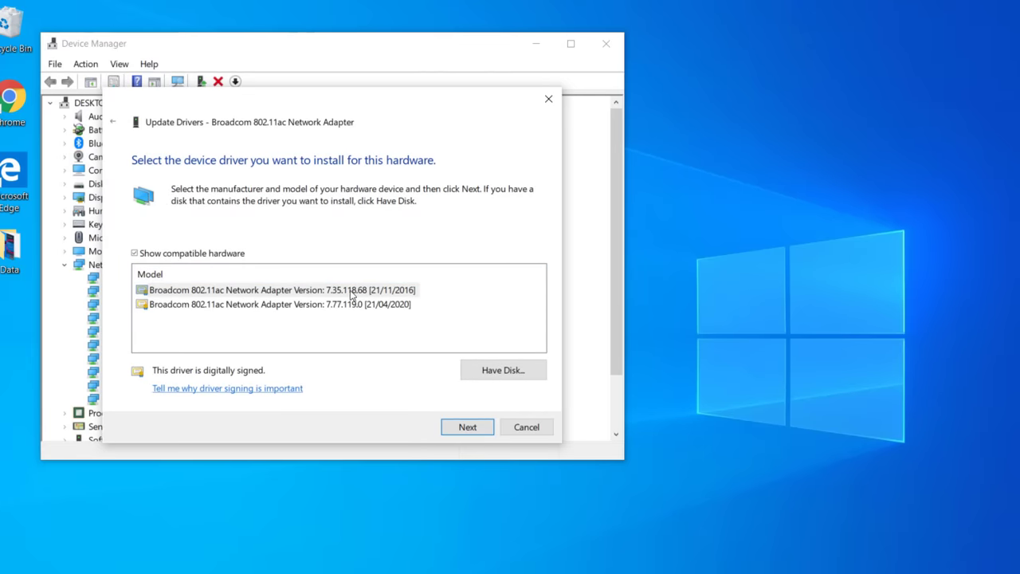
left_click(262, 306)
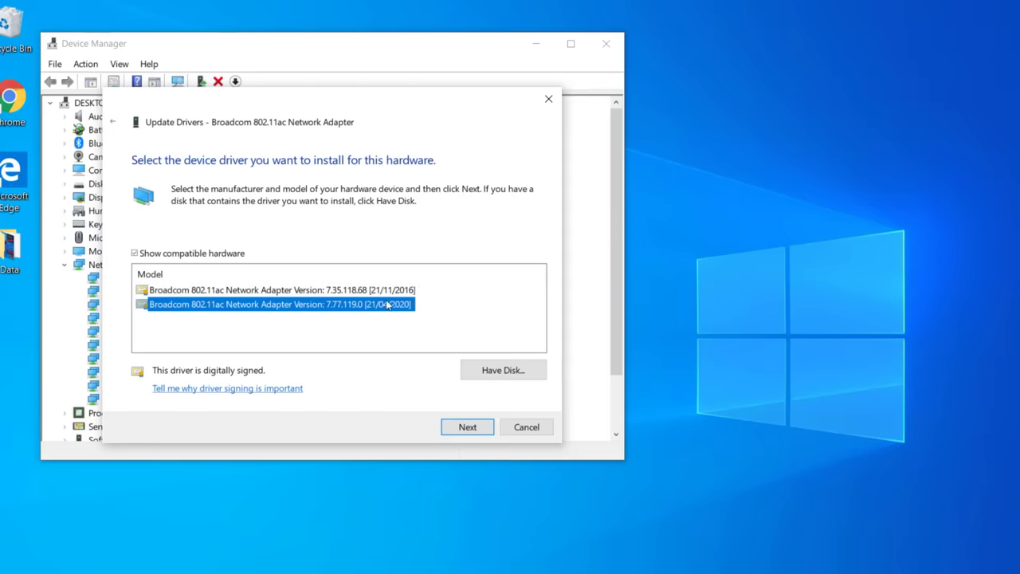
left_click(470, 432)
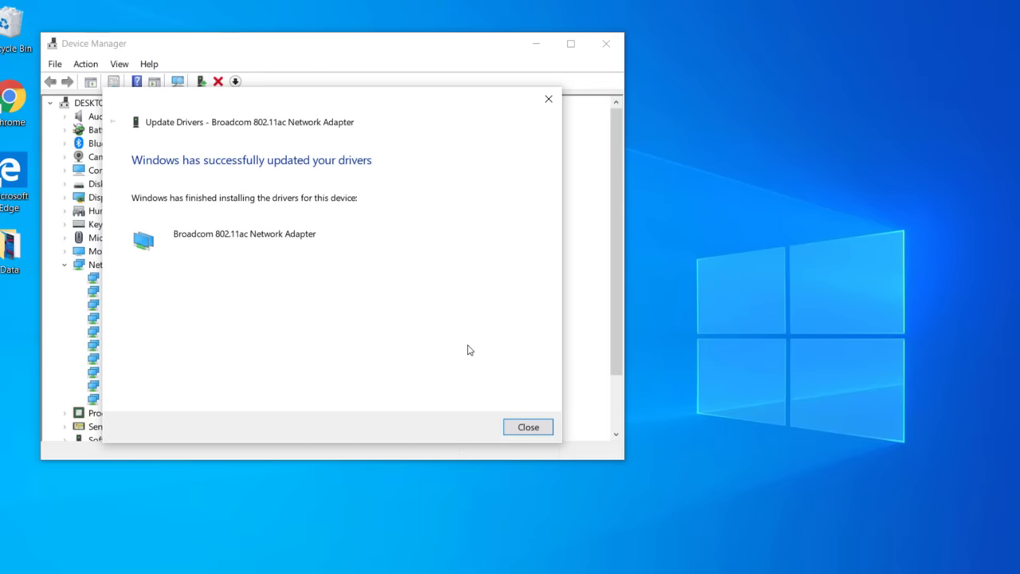
left_click(528, 430)
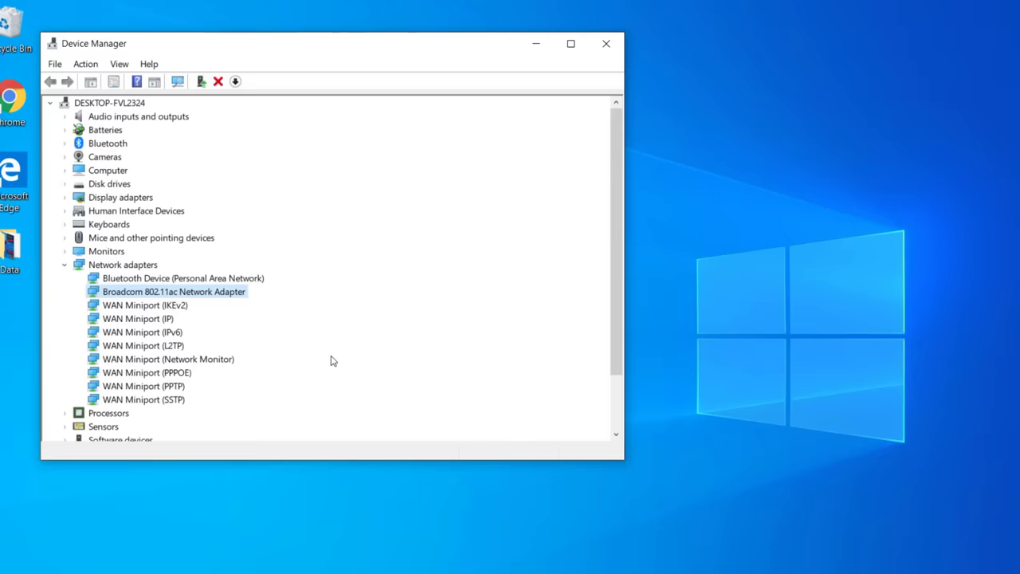
Untick 'Allow the computer to turn off this device to save power' for the Broadcom adapter.
right_click(226, 294)
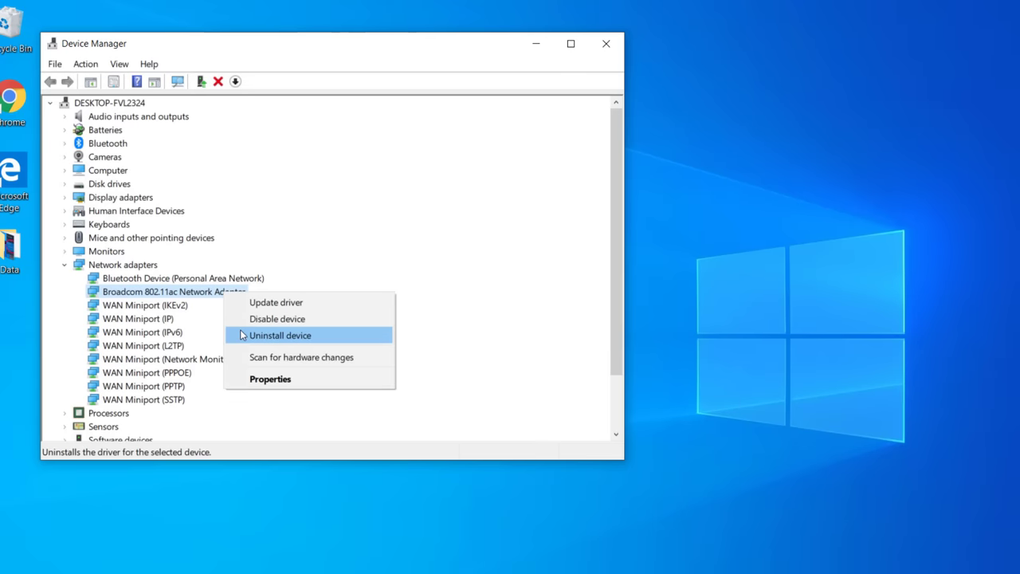
left_click(268, 380)
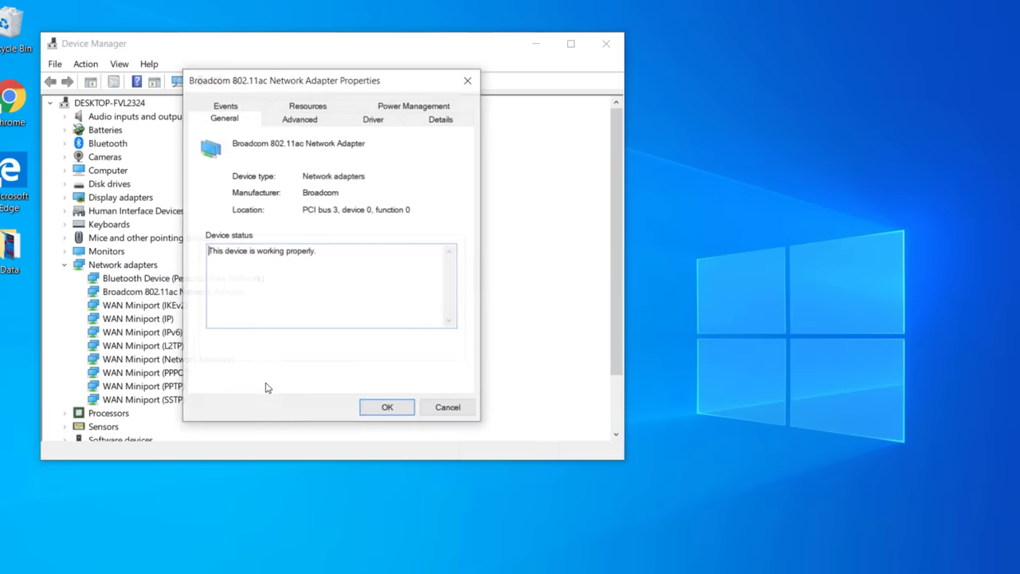
left_click(426, 107)
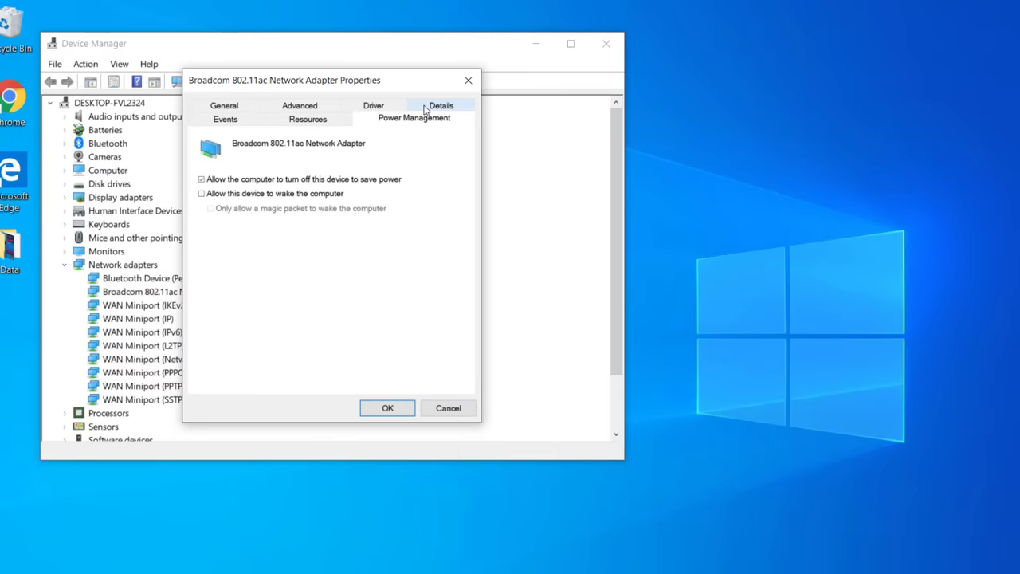
left_click(202, 181)
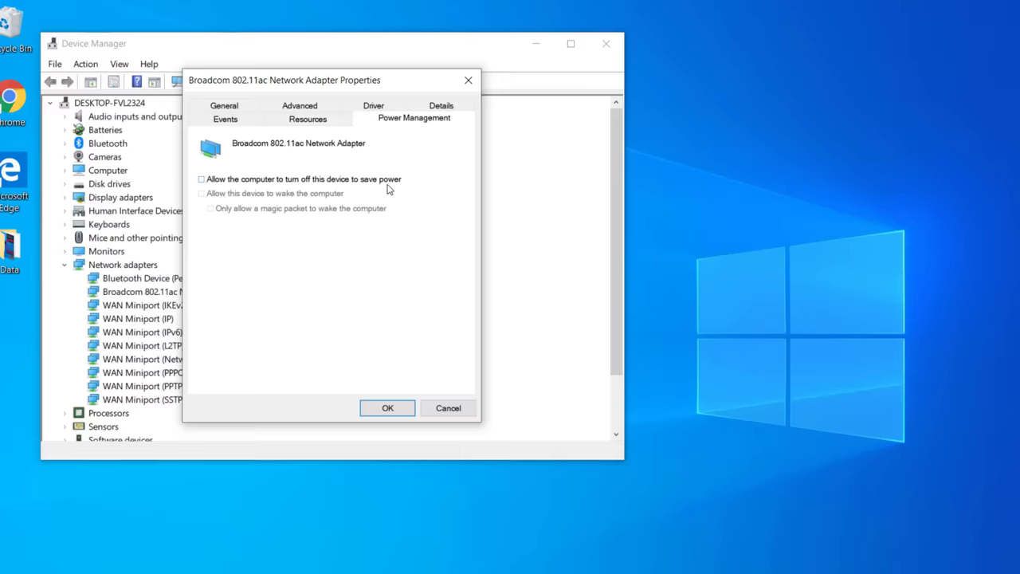
Save the power setting, uninstall the Broadcom 802.11ac adapter, and close Device Manager.
left_click(387, 409)
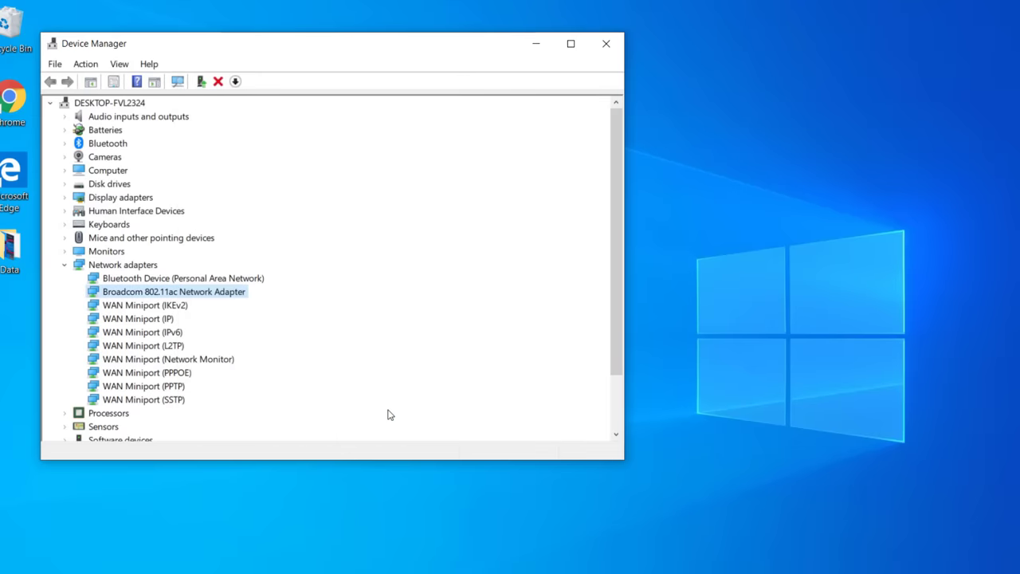
right_click(214, 293)
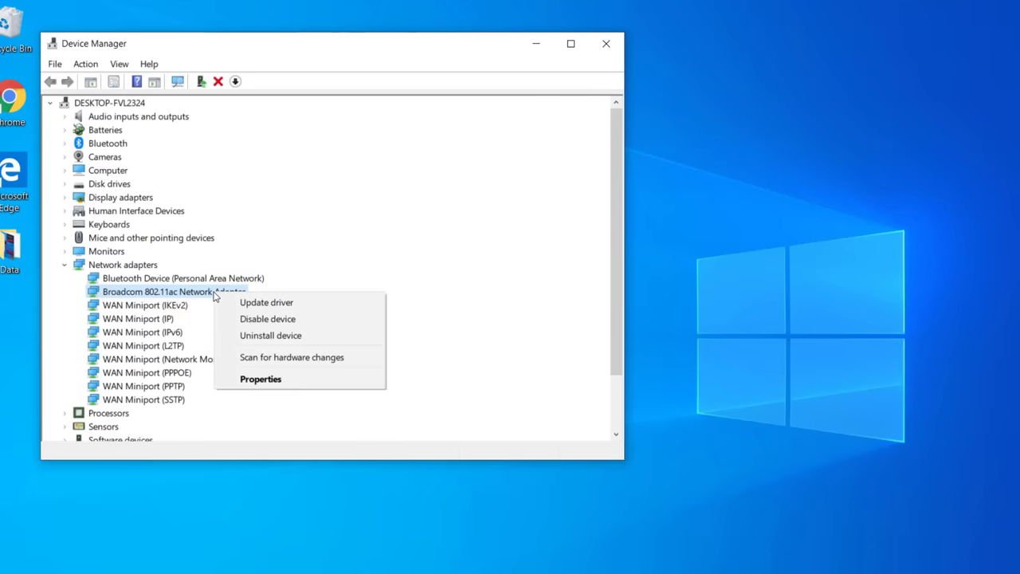
left_click(255, 340)
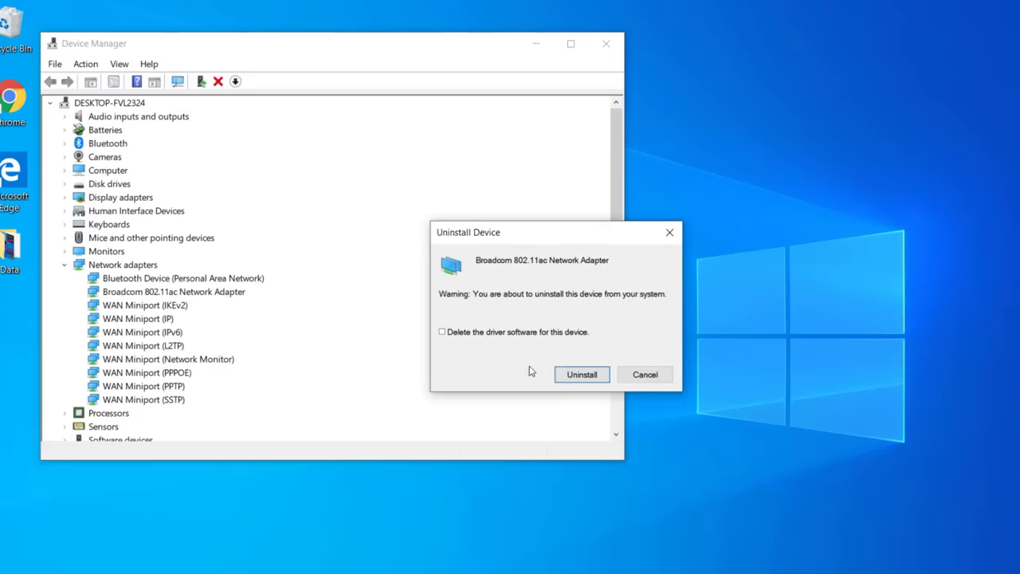
left_click(581, 381)
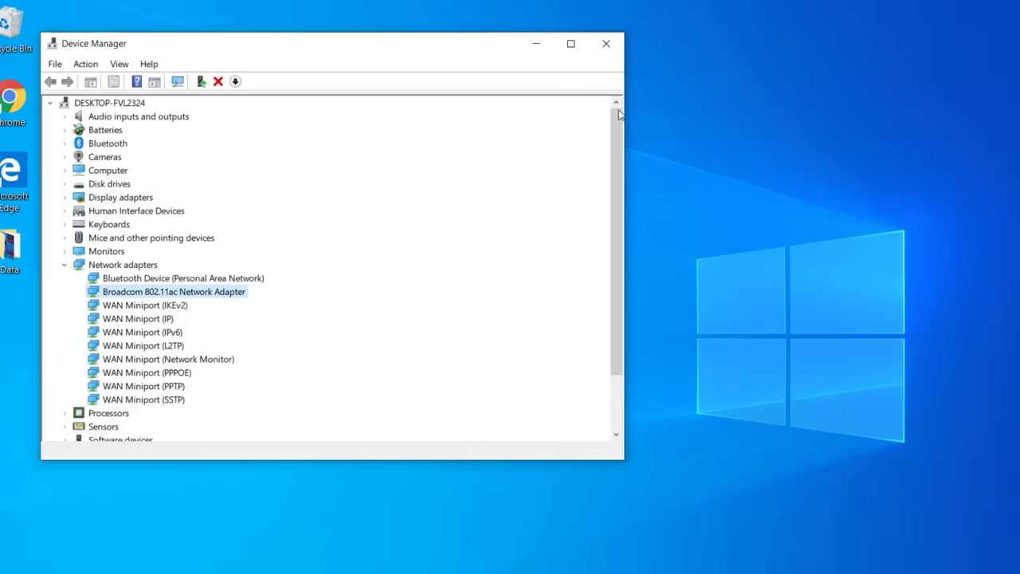
left_click(604, 46)
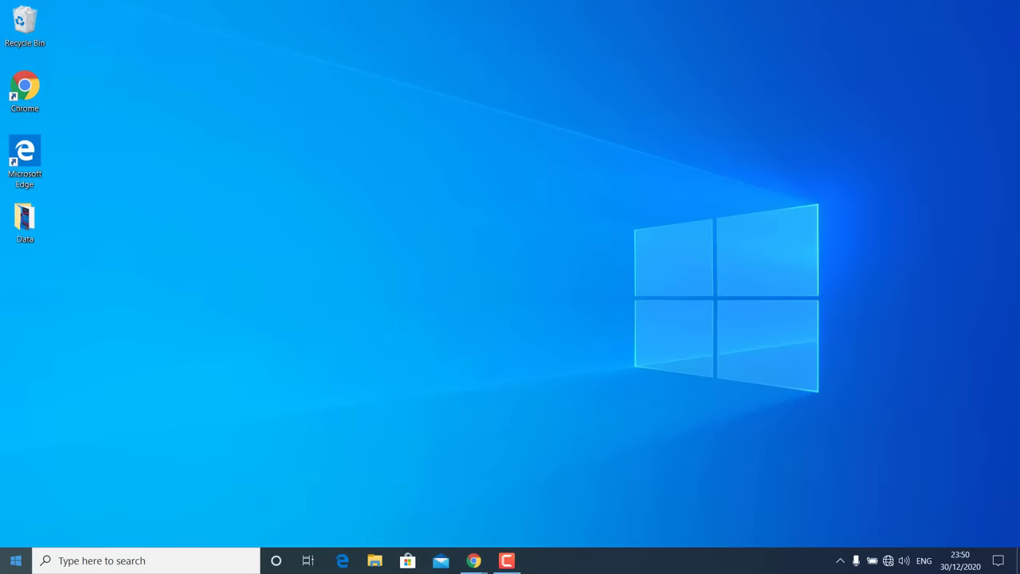
Open the Network & Internet Status page in Settings, which shows Not connected.
left_click(16, 560)
left_click(16, 499)
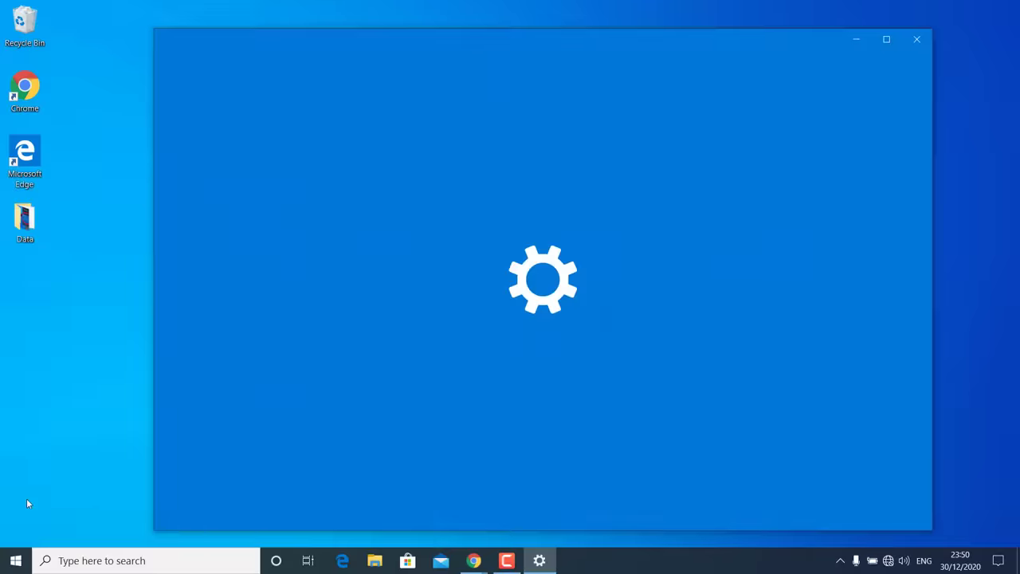
left_click(769, 203)
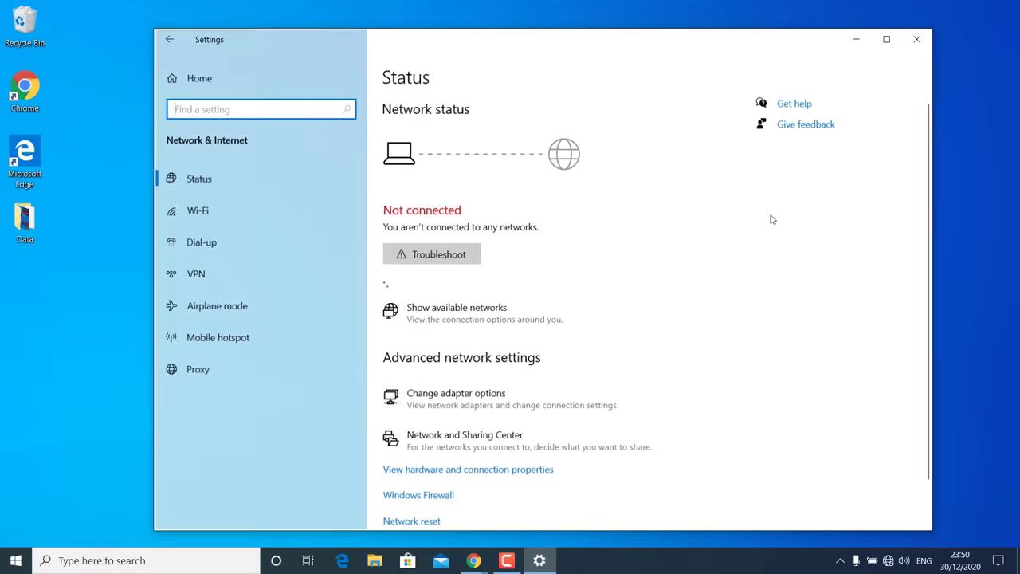
scroll(646, 353, "down", 1)
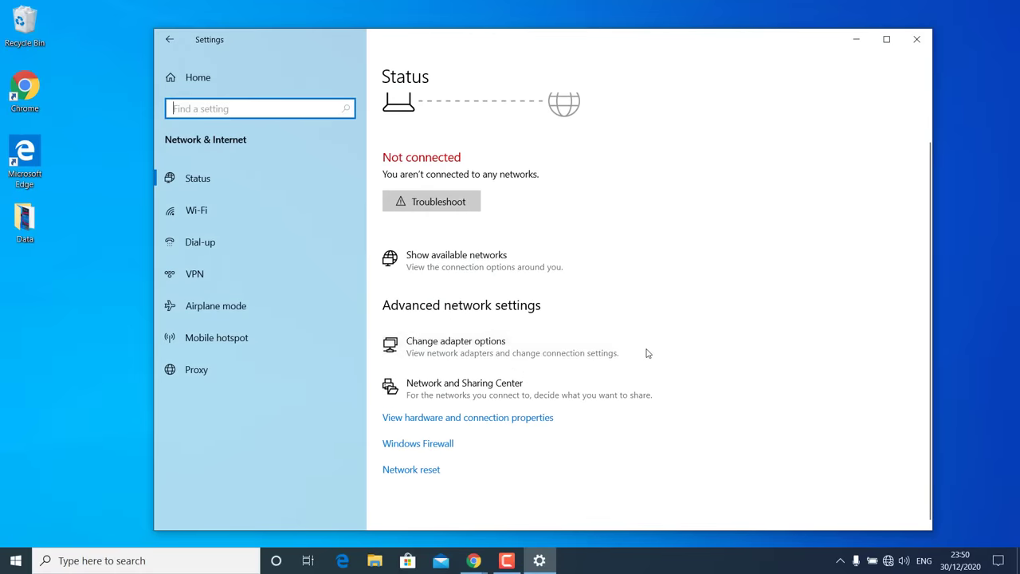
Run Network reset and confirm it with Reset now and Yes.
left_click(411, 472)
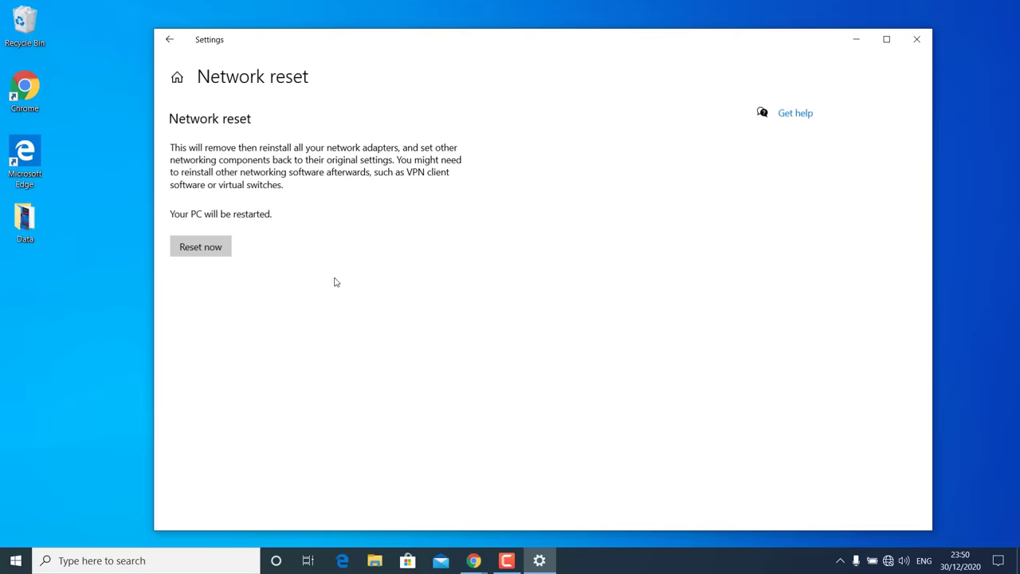
left_click(215, 249)
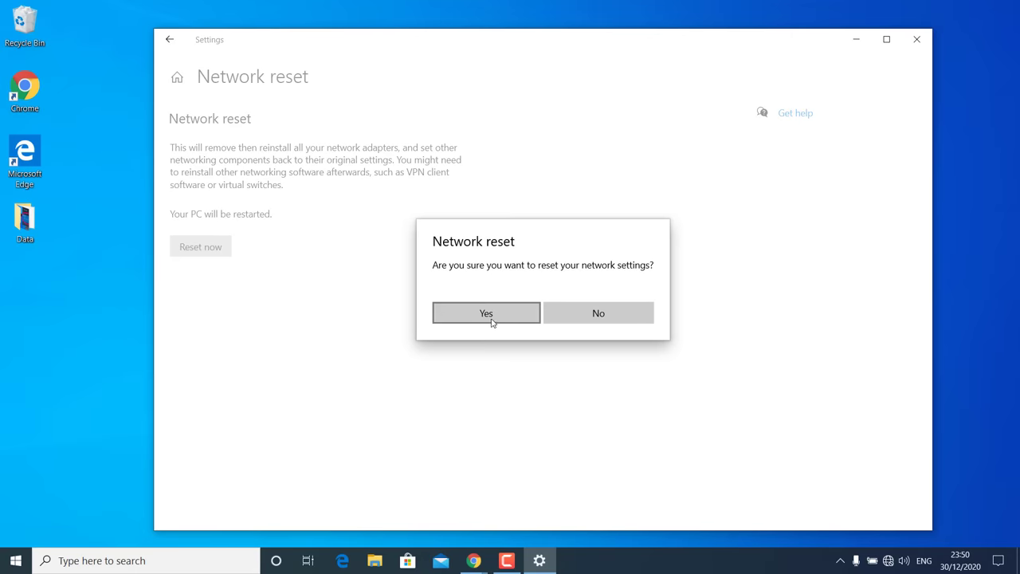
left_click(487, 314)
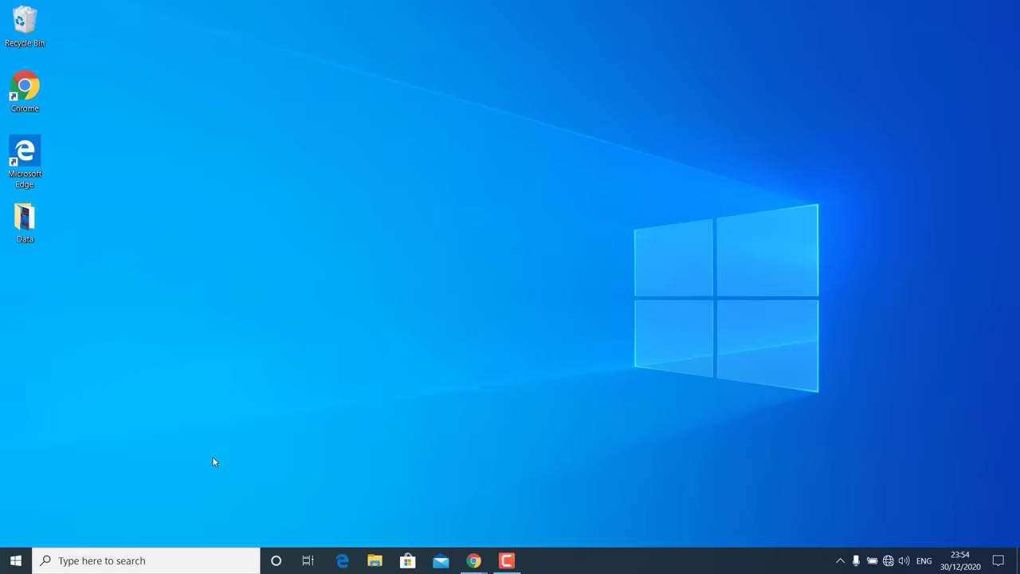
Launch Command Prompt as administrator from the Start search for 'cmd'.
left_click(127, 562)
type("cmd")
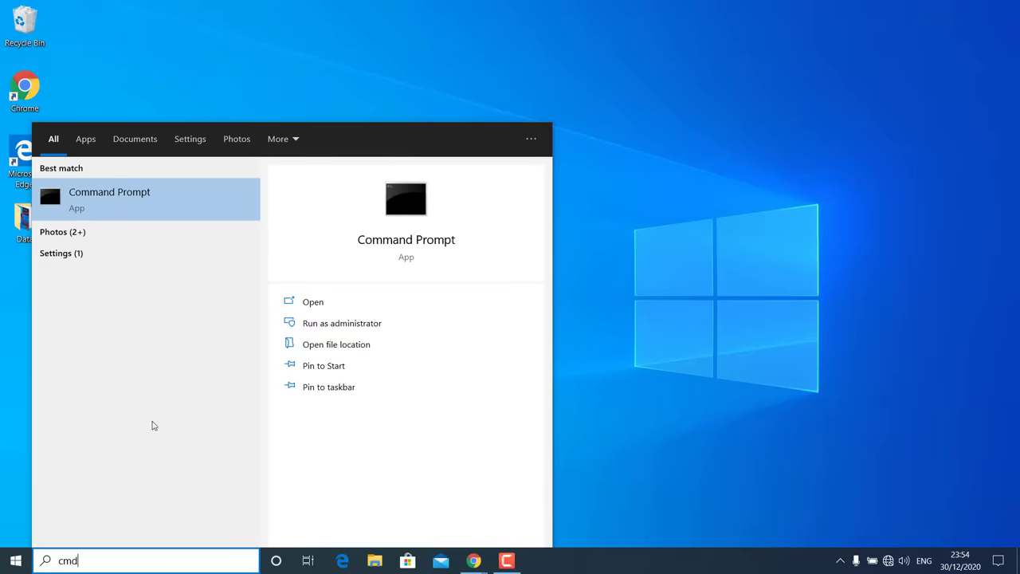
right_click(160, 207)
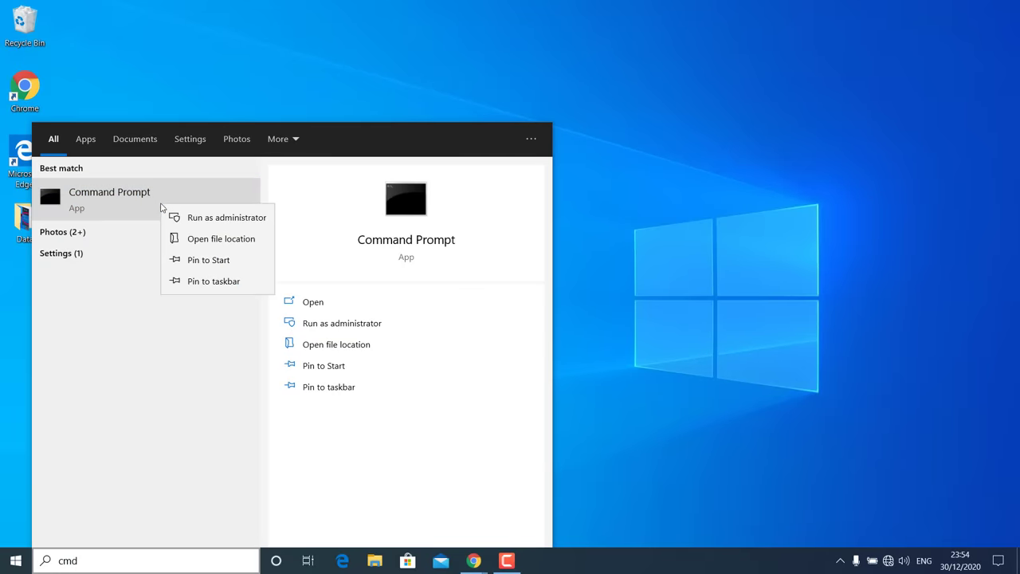
left_click(204, 220)
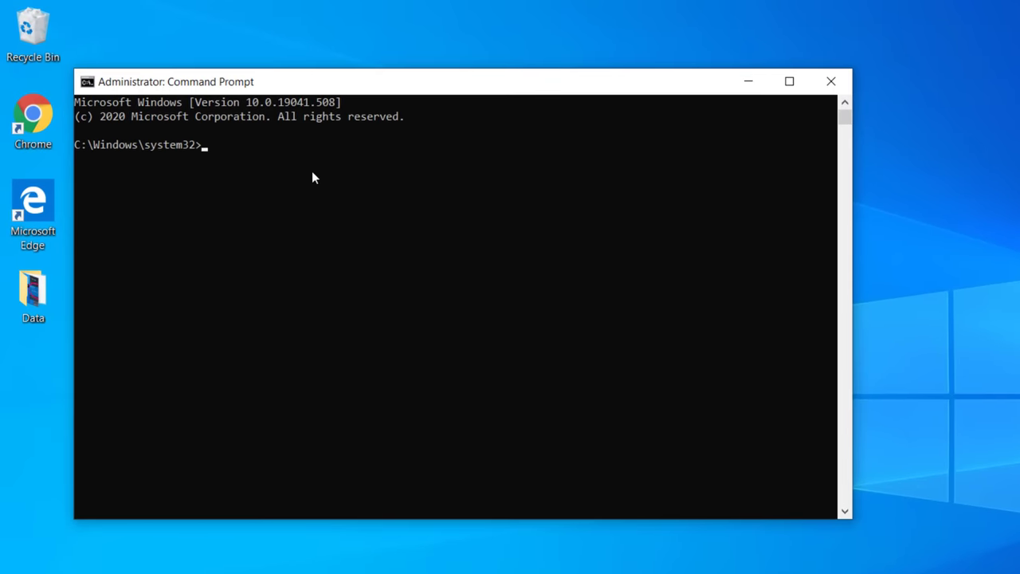
Run 'netsh winsock reset' and 'netsh int ip reset resetlog.txt', then close the console.
type("netsh")
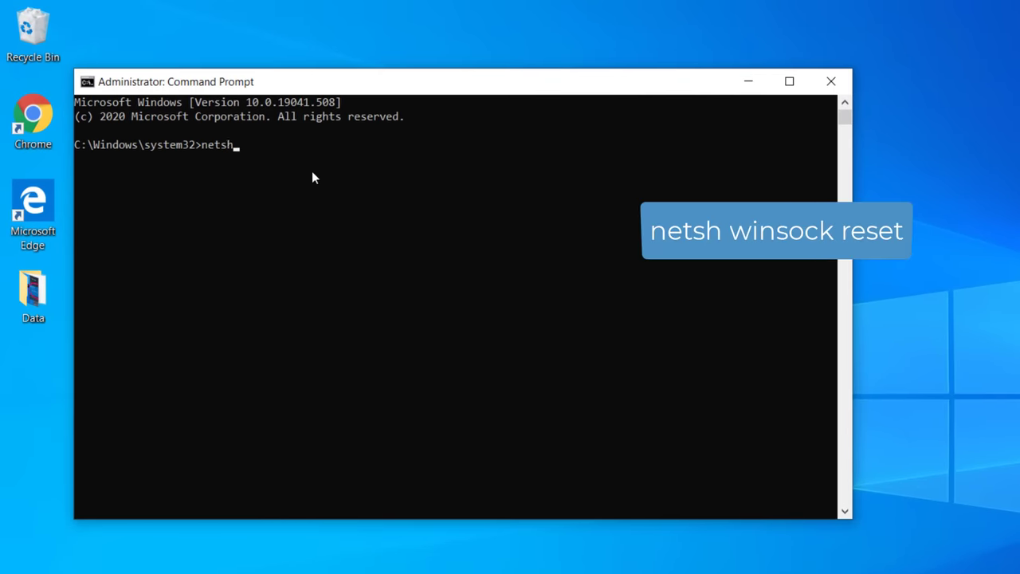
type(" winsock reset")
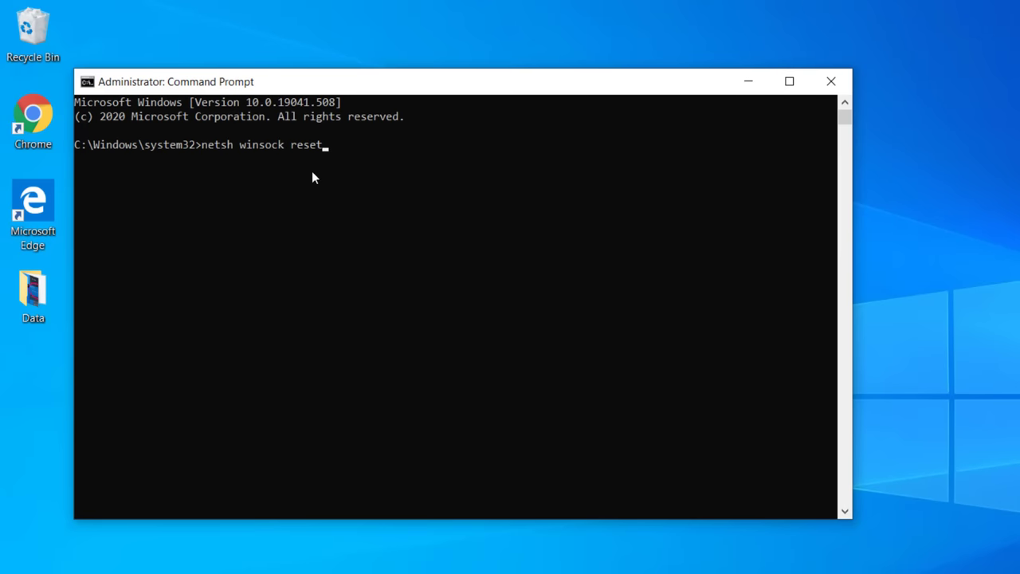
key("Return")
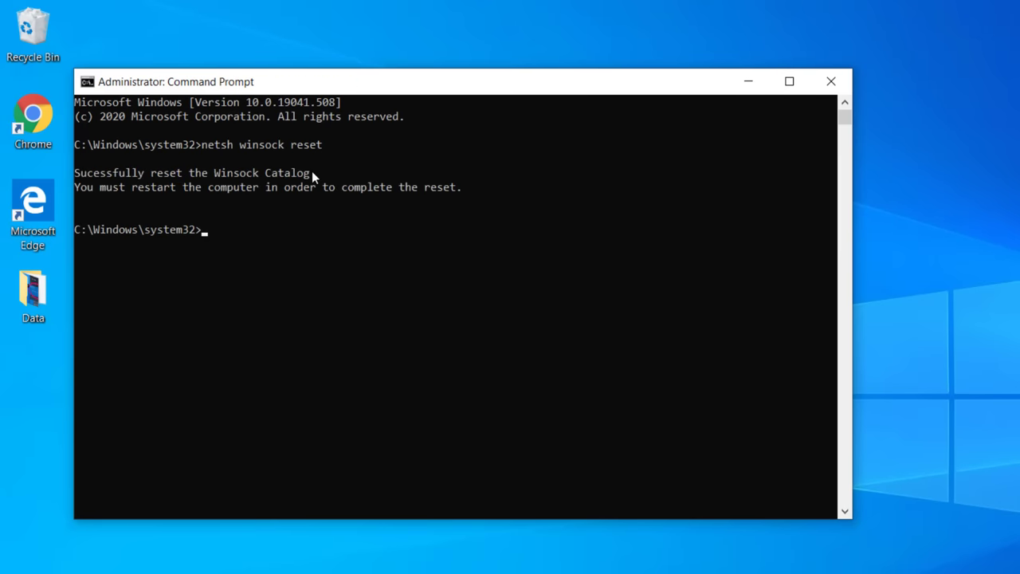
type("netsh")
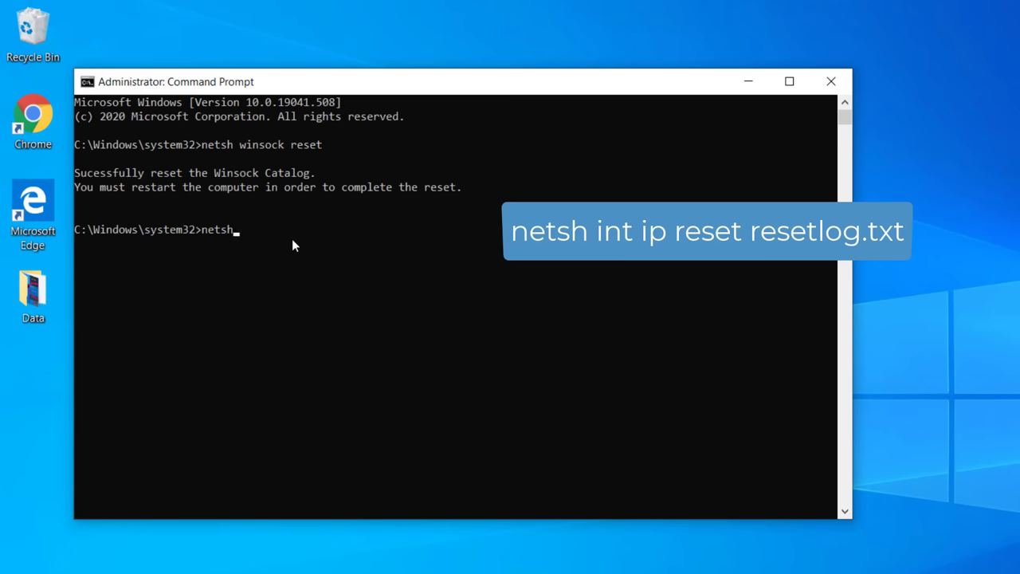
type(" int ip reset reset")
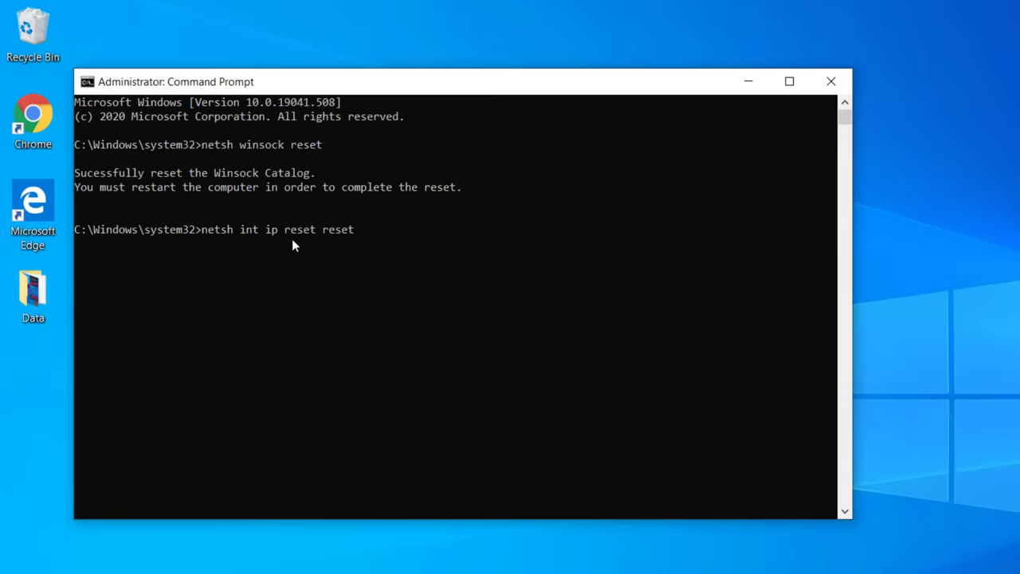
type("log.txt")
key("Return")
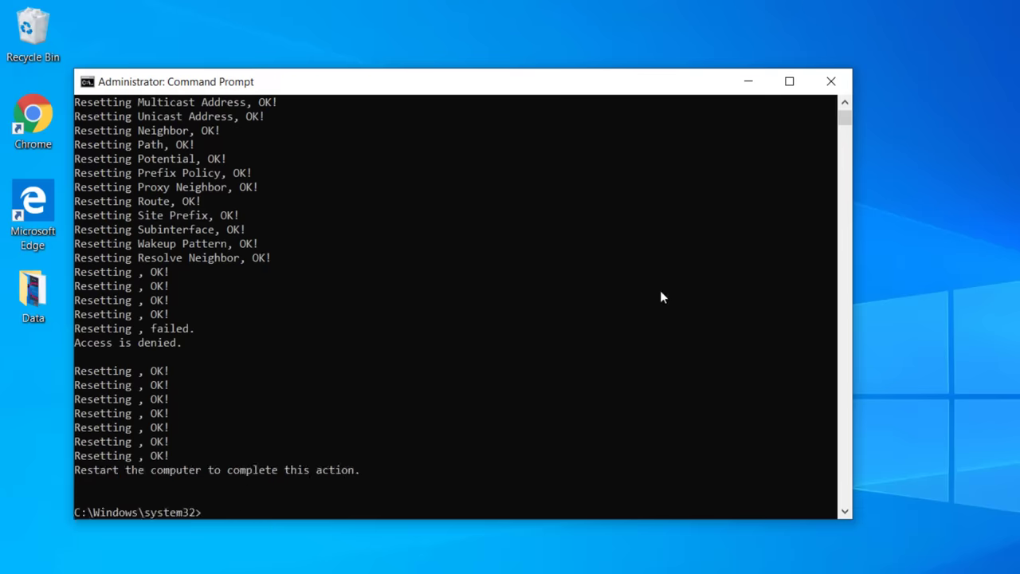
left_click(832, 81)
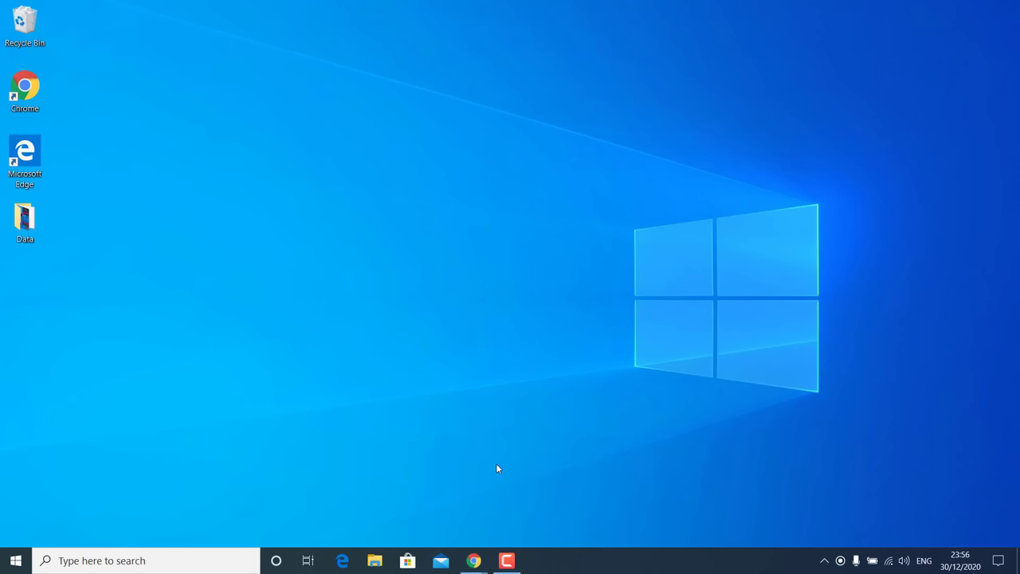
Google 'asus network adapter driver' in Chrome and open the ASUS Download Center result.
left_click(474, 560)
left_click(272, 34)
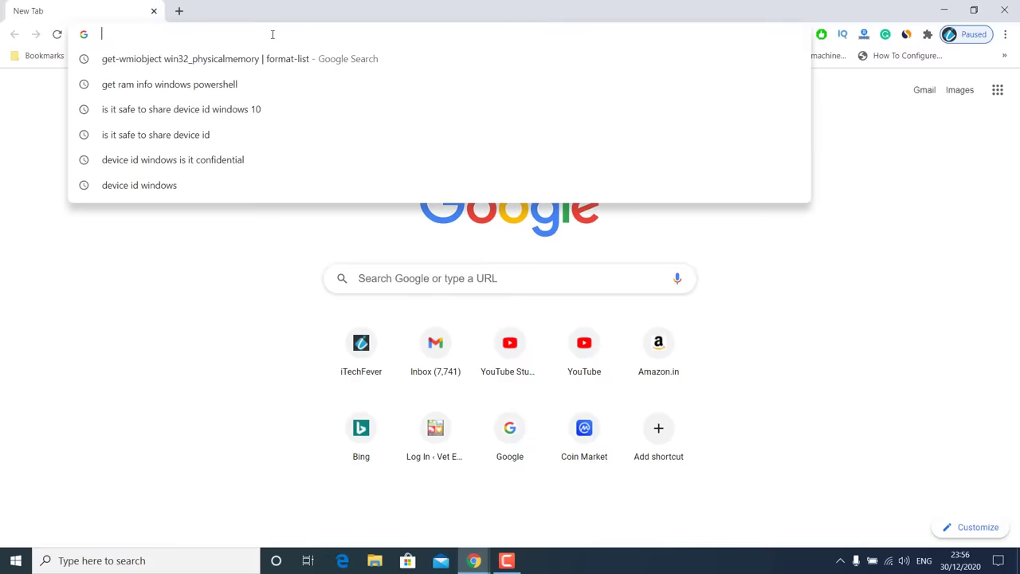
type("asus")
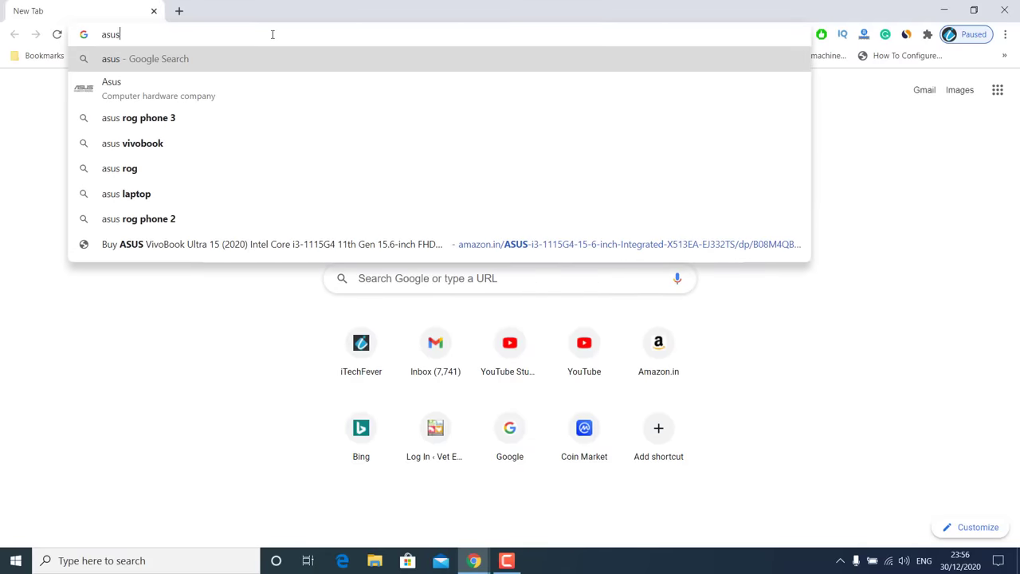
type(" net")
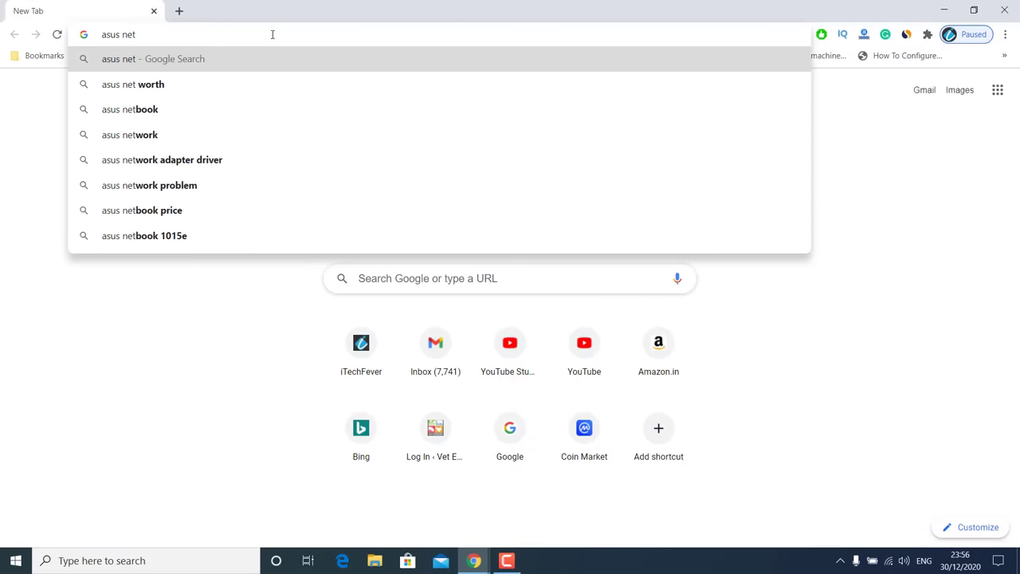
left_click(214, 162)
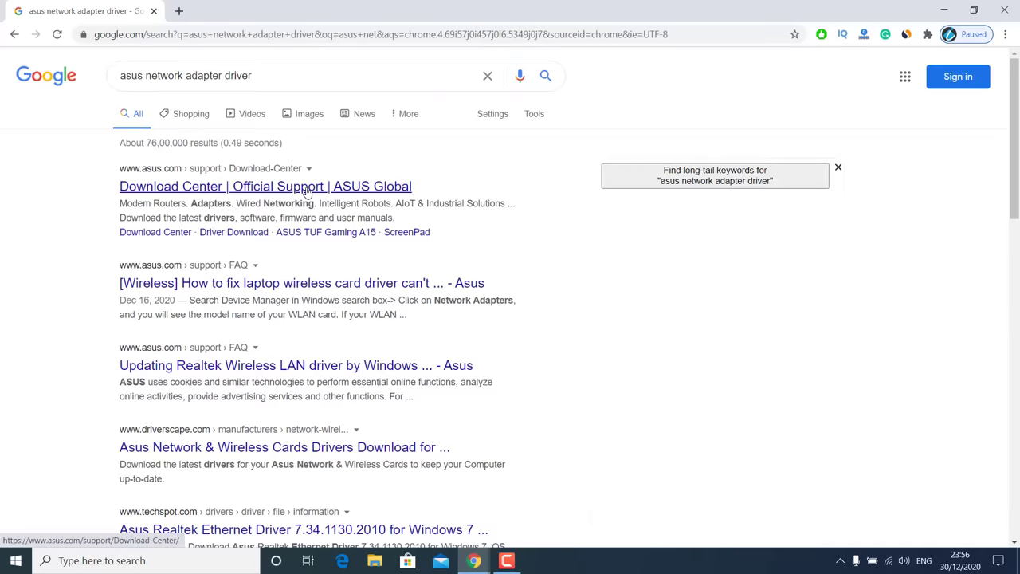
left_click(307, 188)
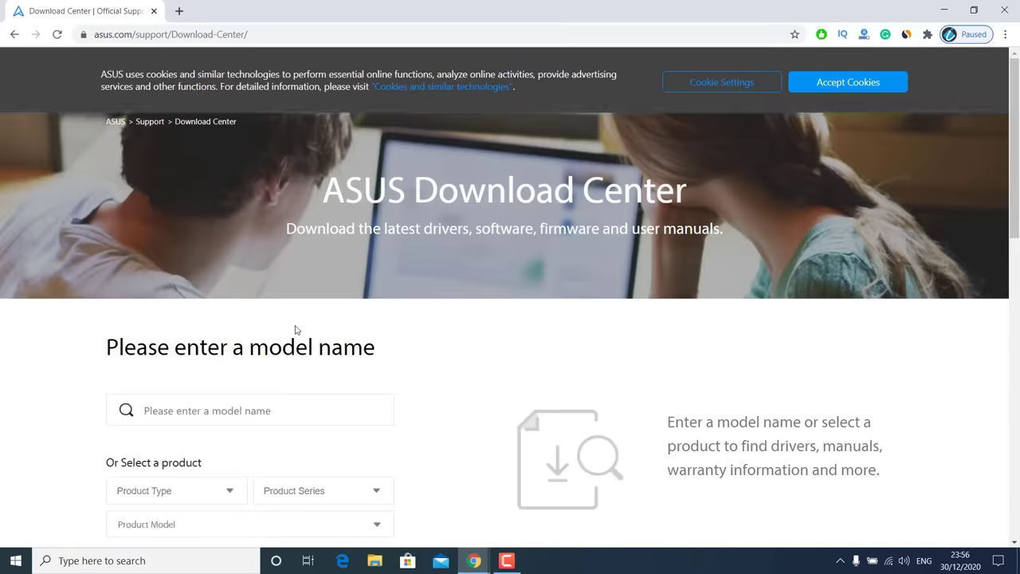
scroll(282, 389, "down", 7)
scroll(283, 389, "up", 4)
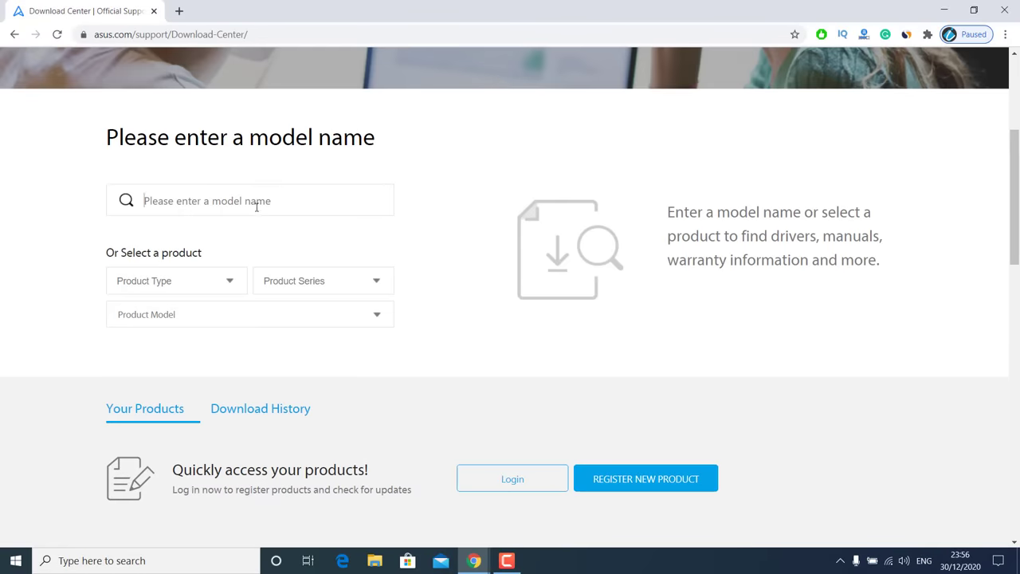
Show ZenBook 14 UX425 Driver & Utility downloads for Windows 10 64-bit, then minimize Chrome.
type("zenboo")
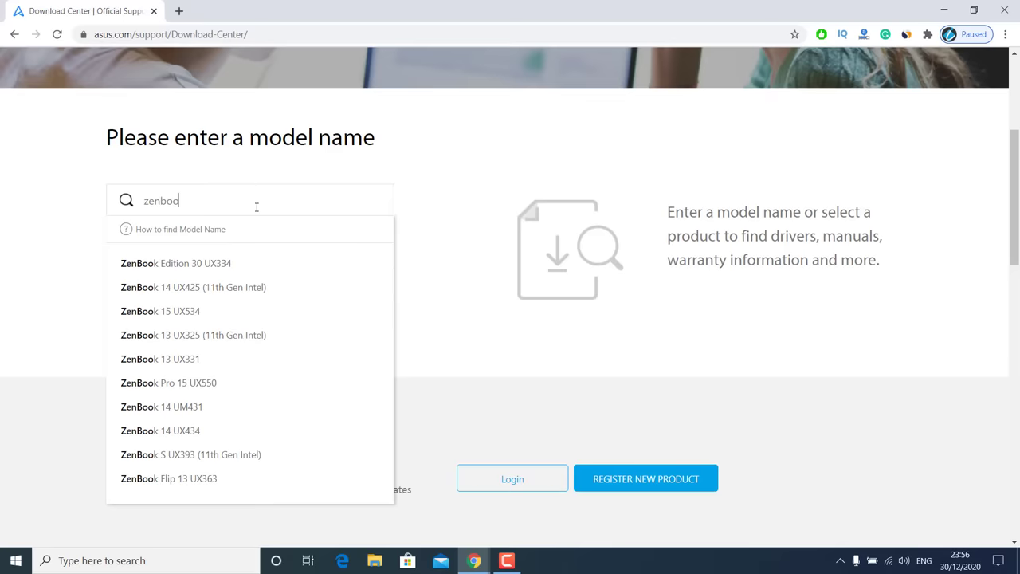
left_click(189, 291)
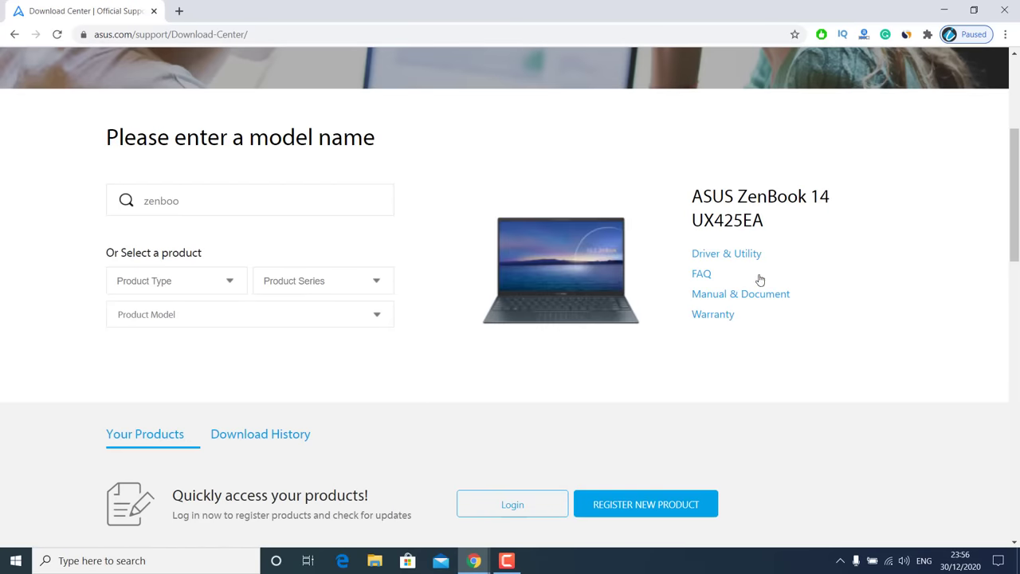
left_click(742, 255)
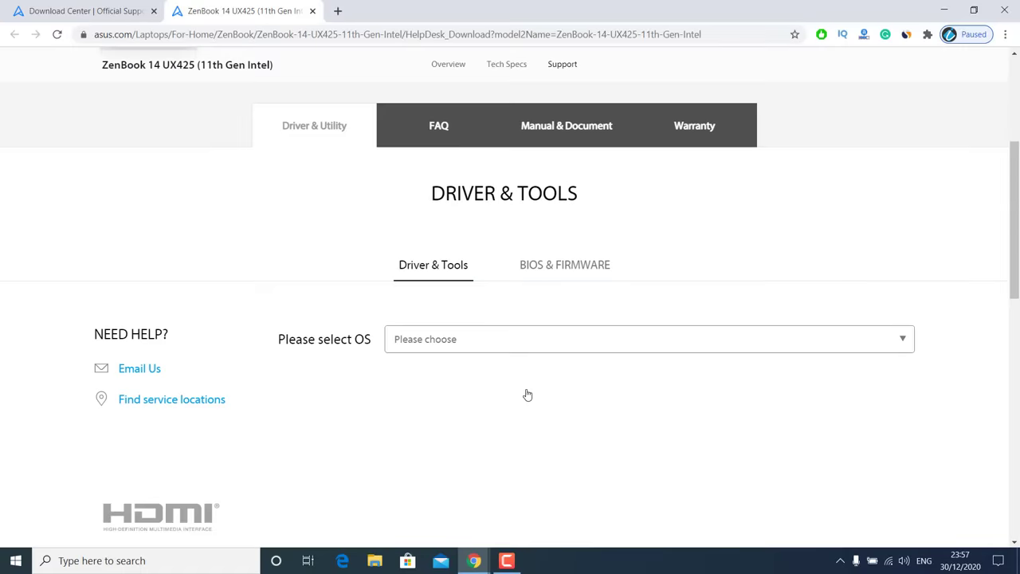
left_click(508, 346)
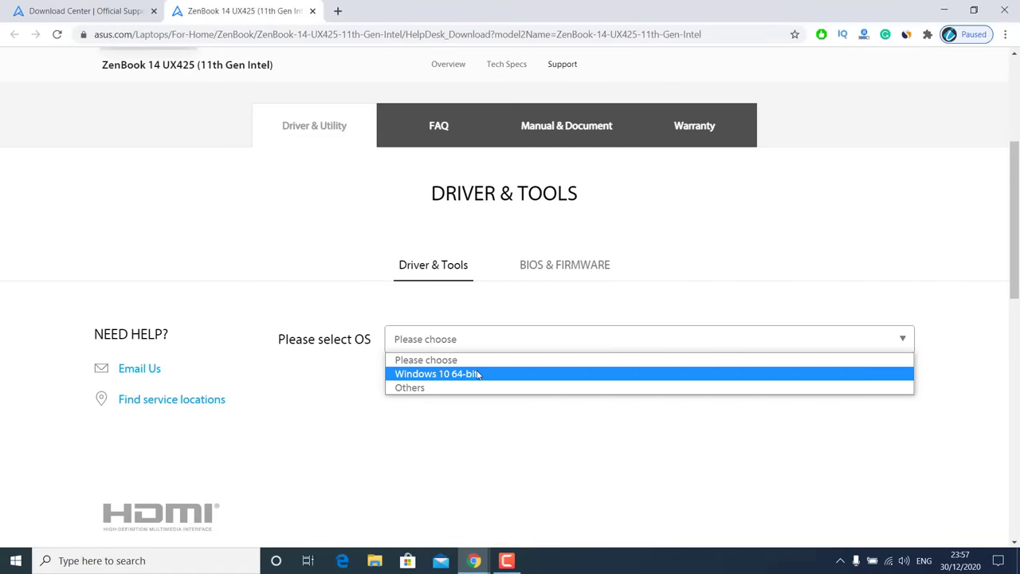
left_click(479, 371)
scroll(477, 375, "down", 7)
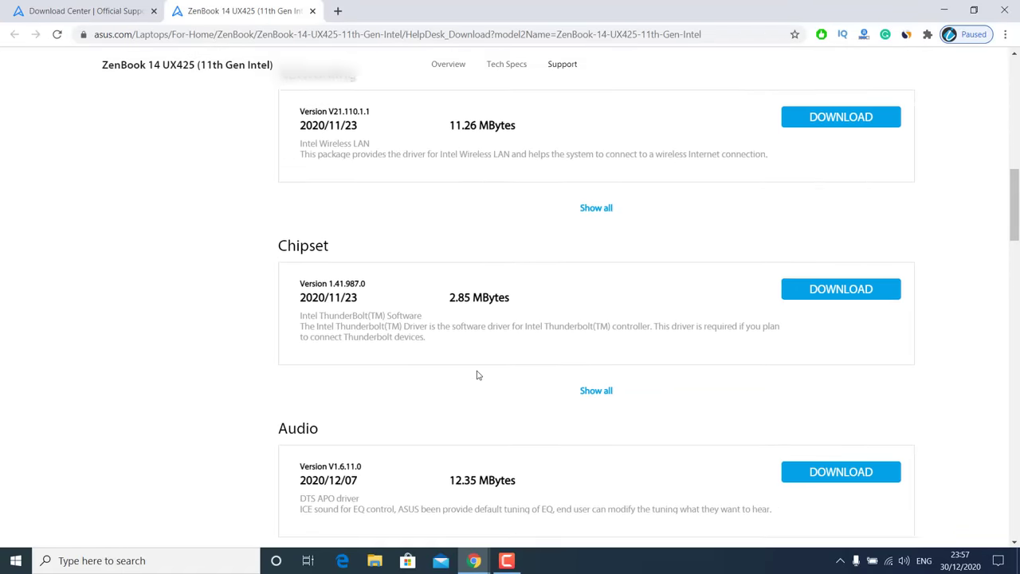
scroll(477, 375, "up", 1)
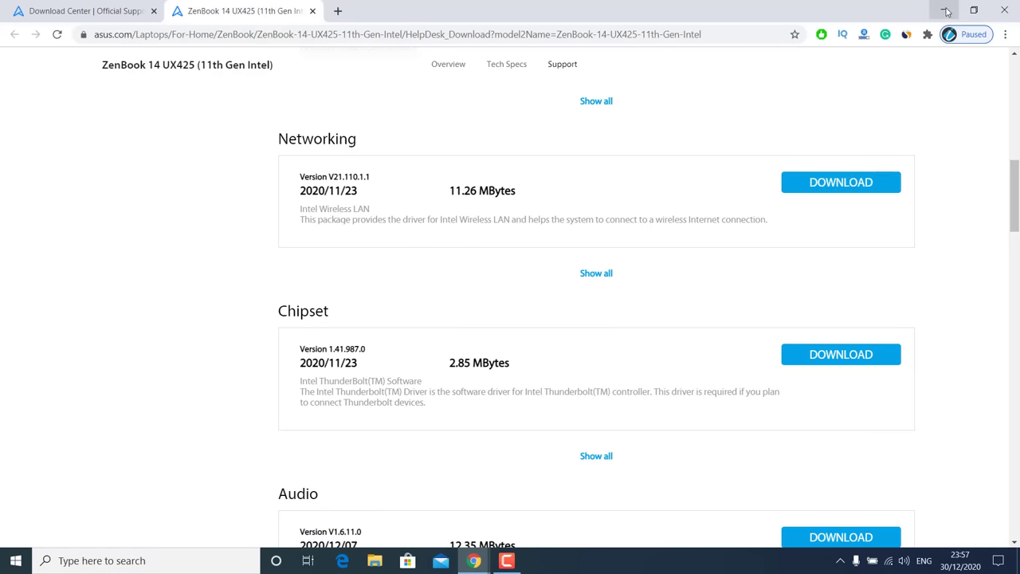
left_click(947, 10)
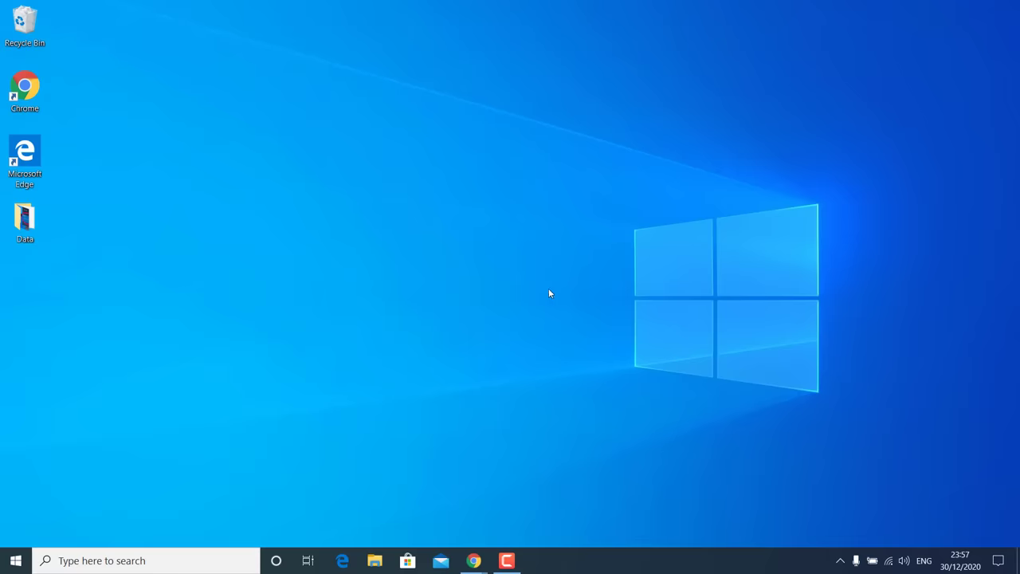
Run msconfig, choose Enable all on the Services tab, then Apply and OK.
key("super+r")
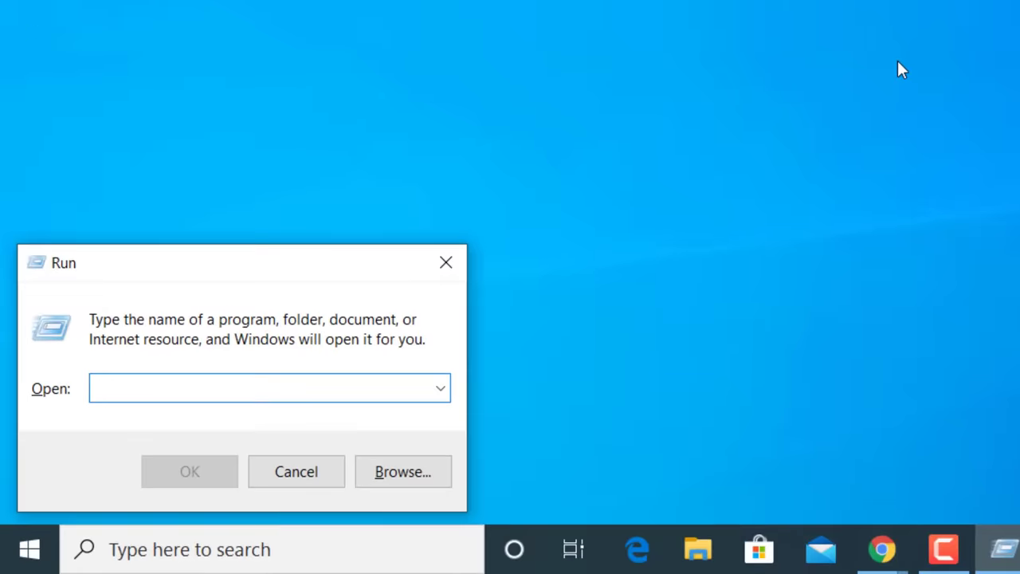
type("msco")
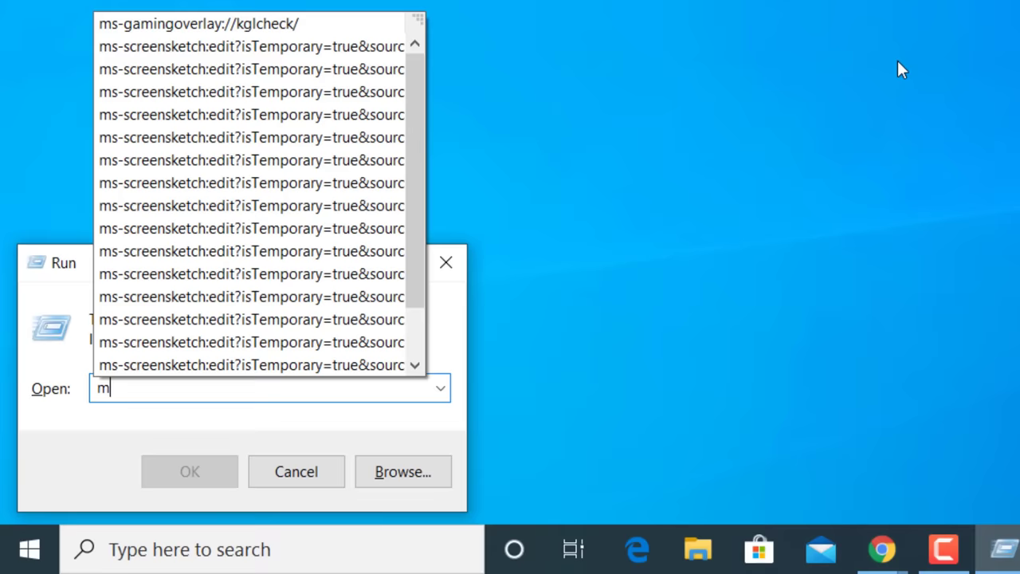
type("nfig")
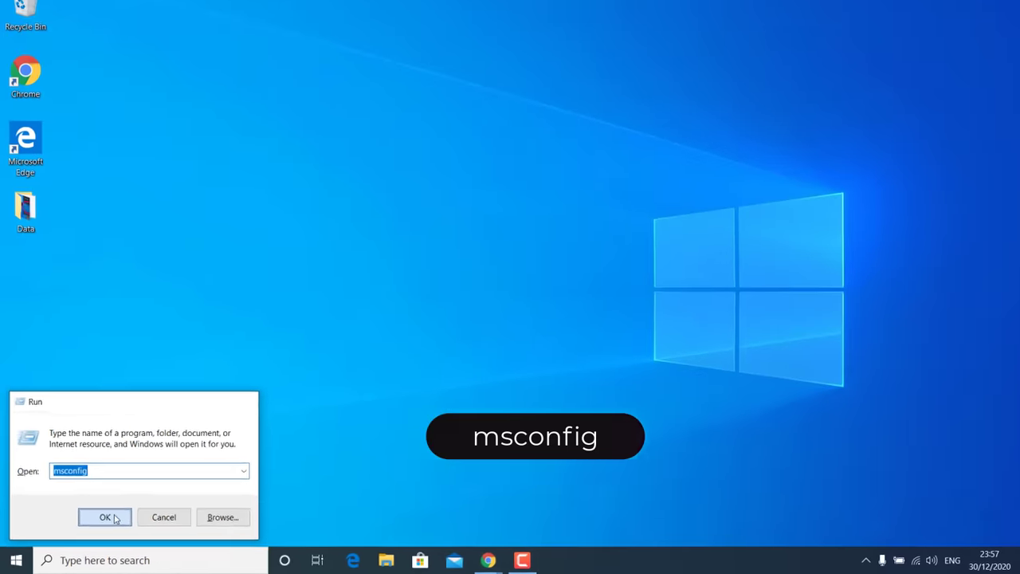
left_click(188, 476)
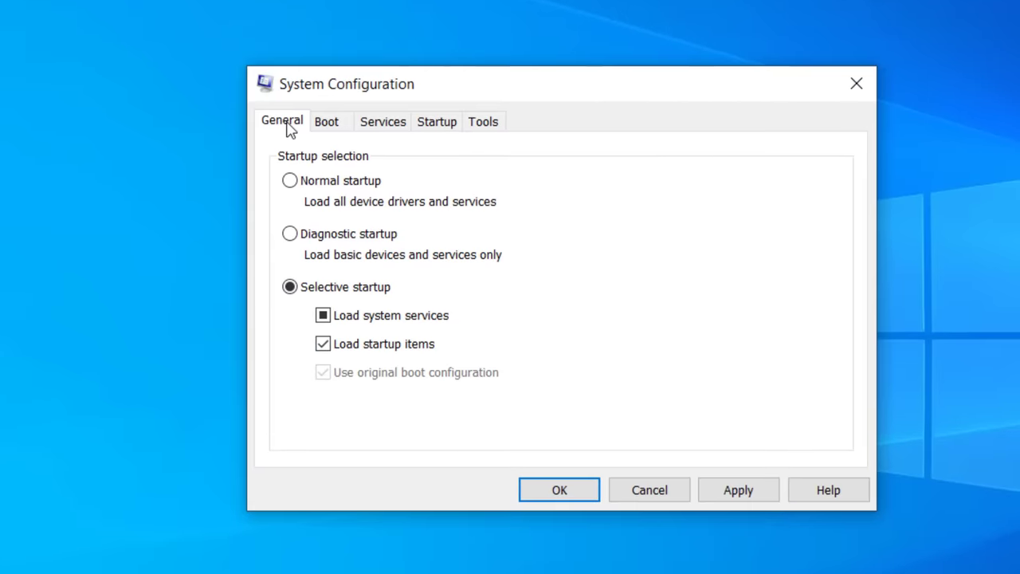
left_click(389, 130)
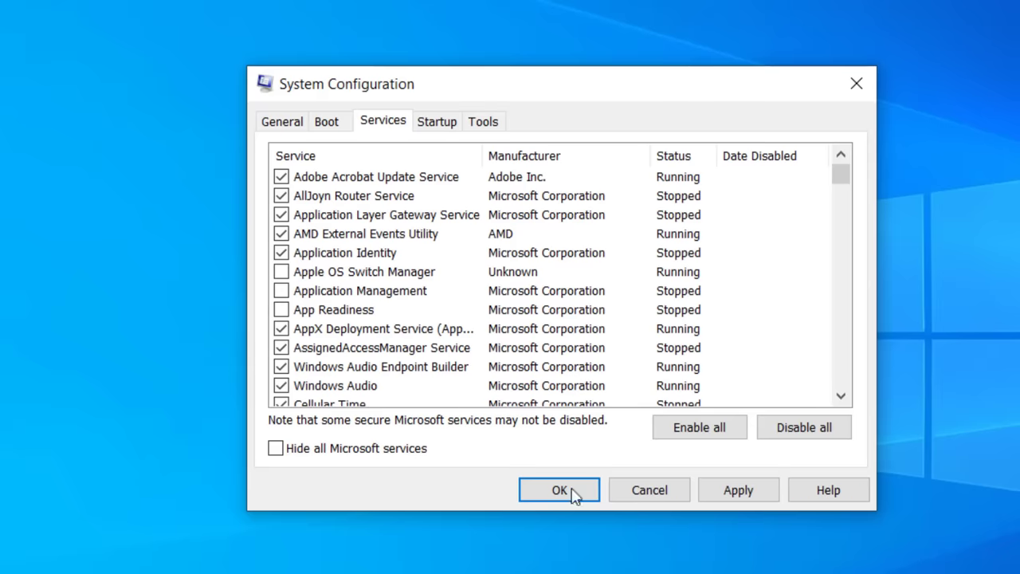
left_click(695, 428)
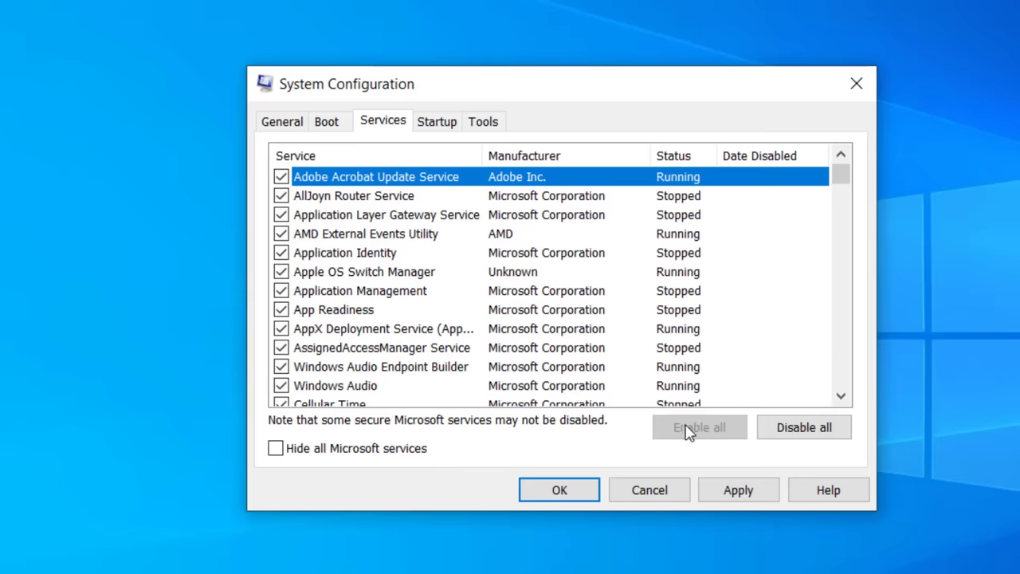
left_click(751, 499)
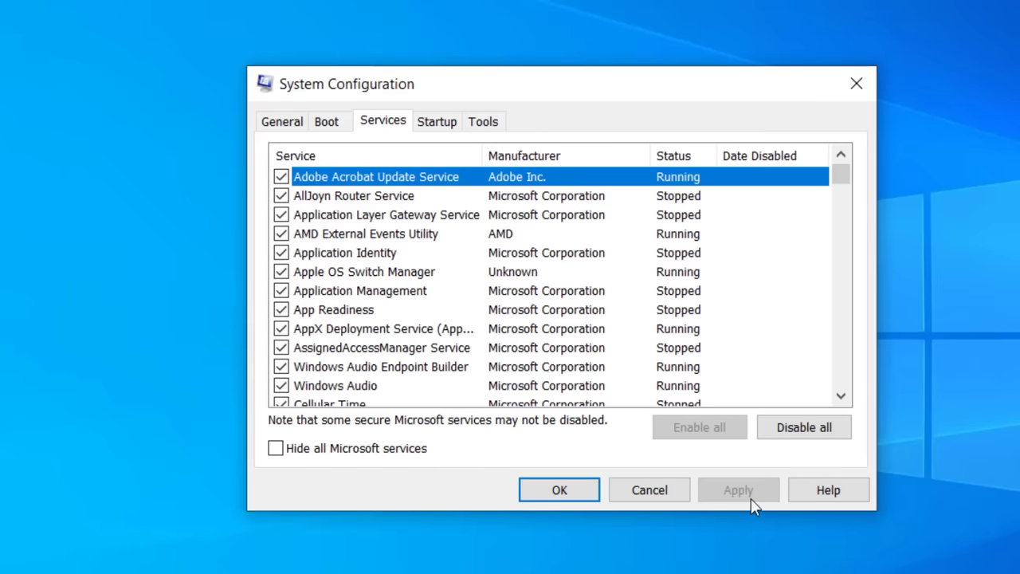
left_click(564, 489)
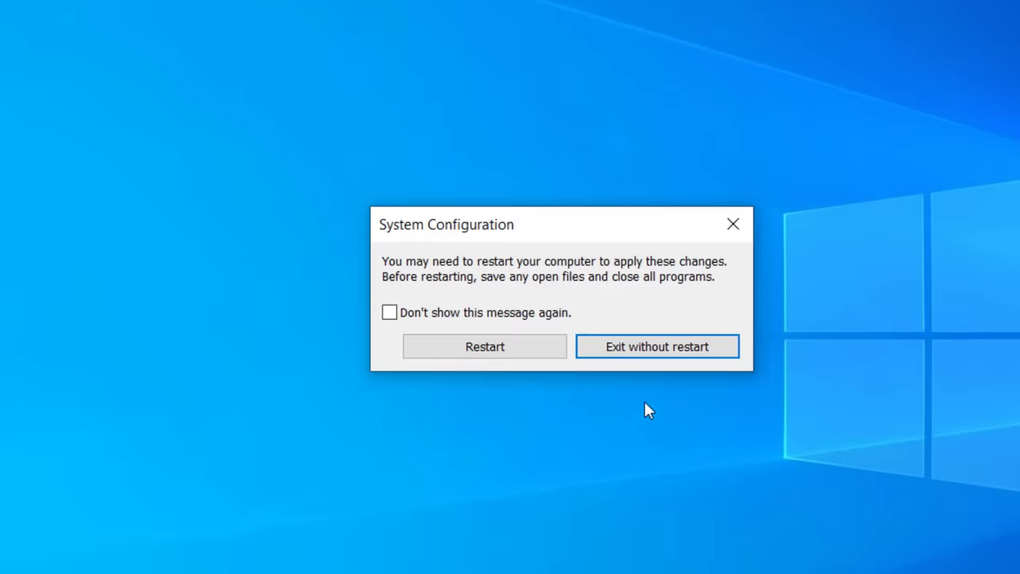